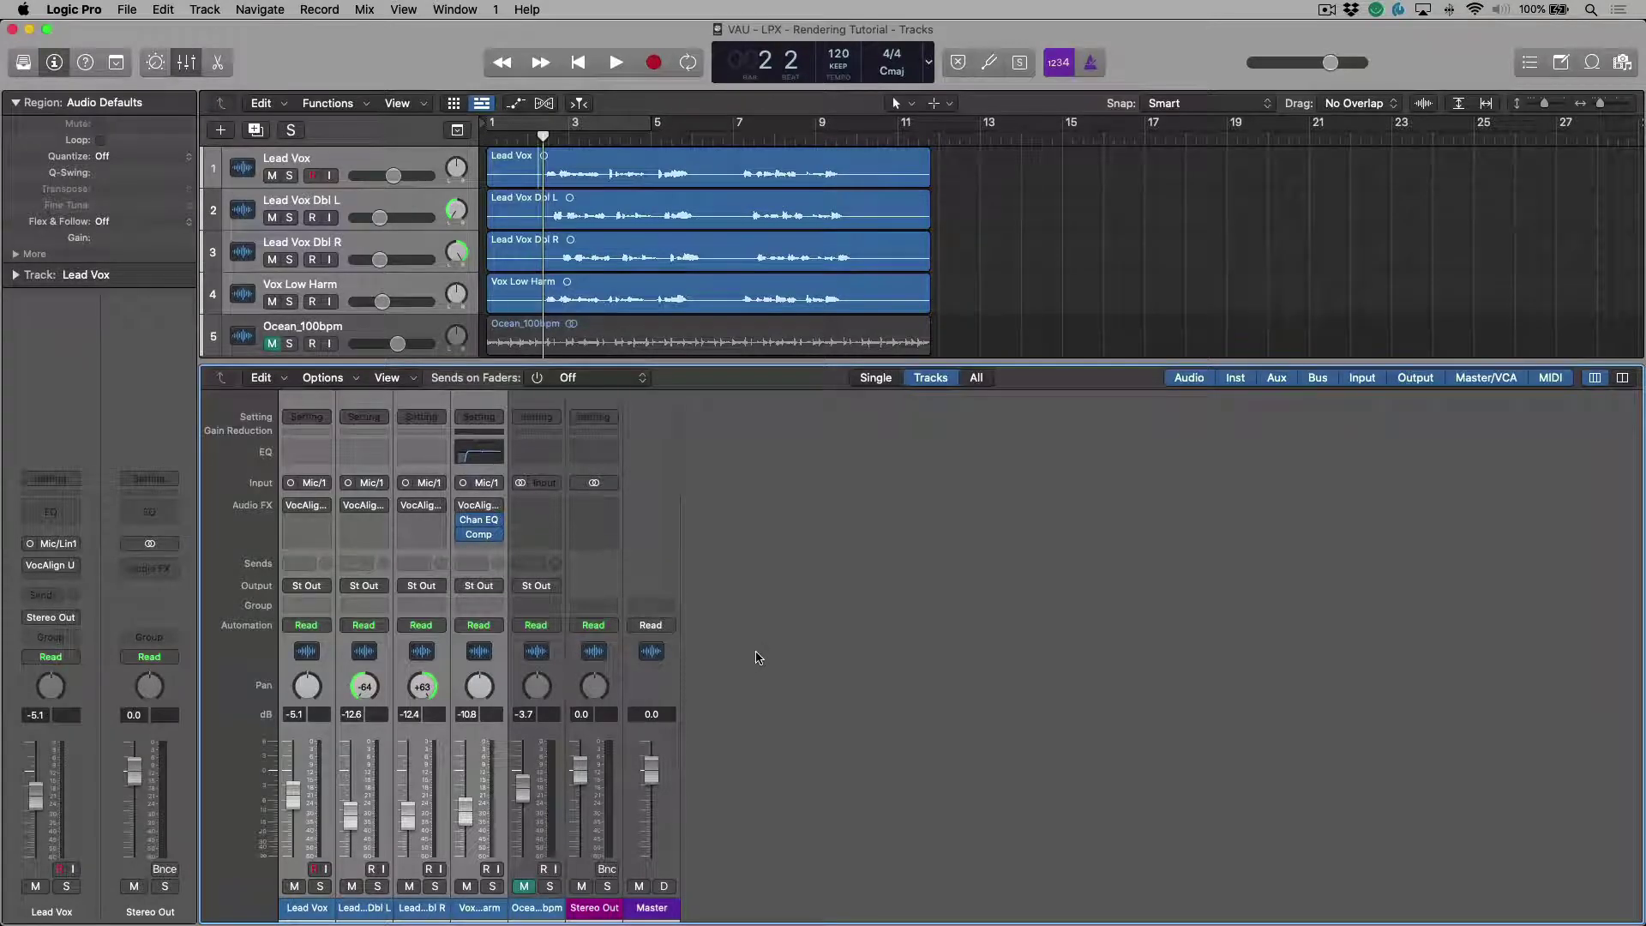
- Play the vocal mix back twice to audition the VocAlign-processed vocals
key("space")
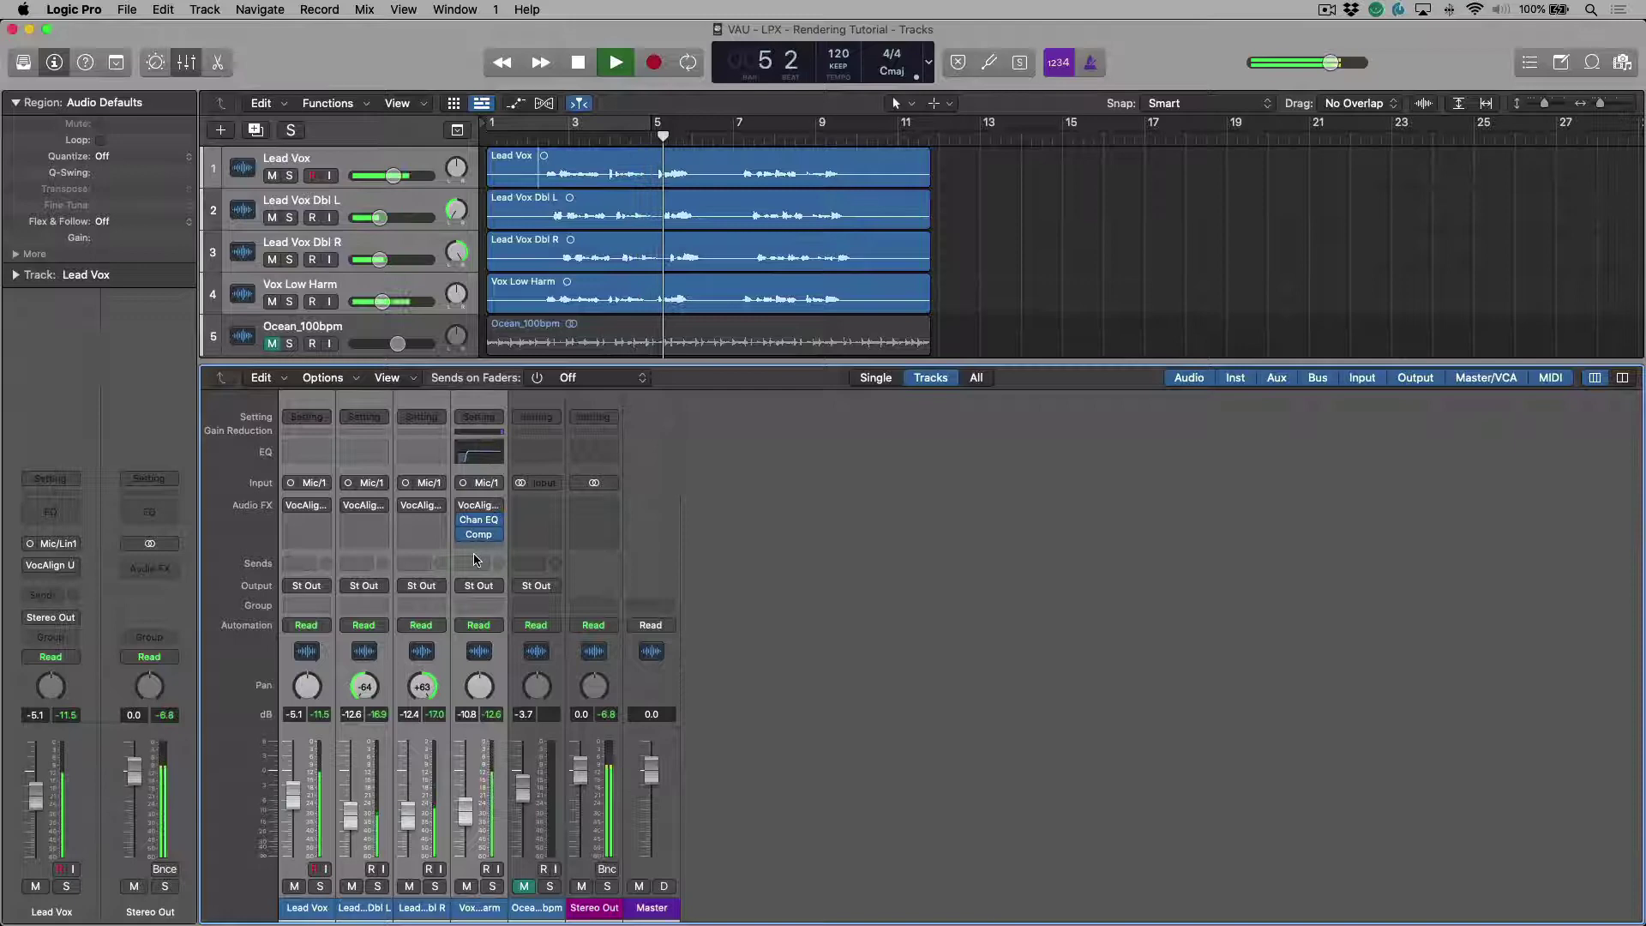
key("space")
mouse_move(292, 509)
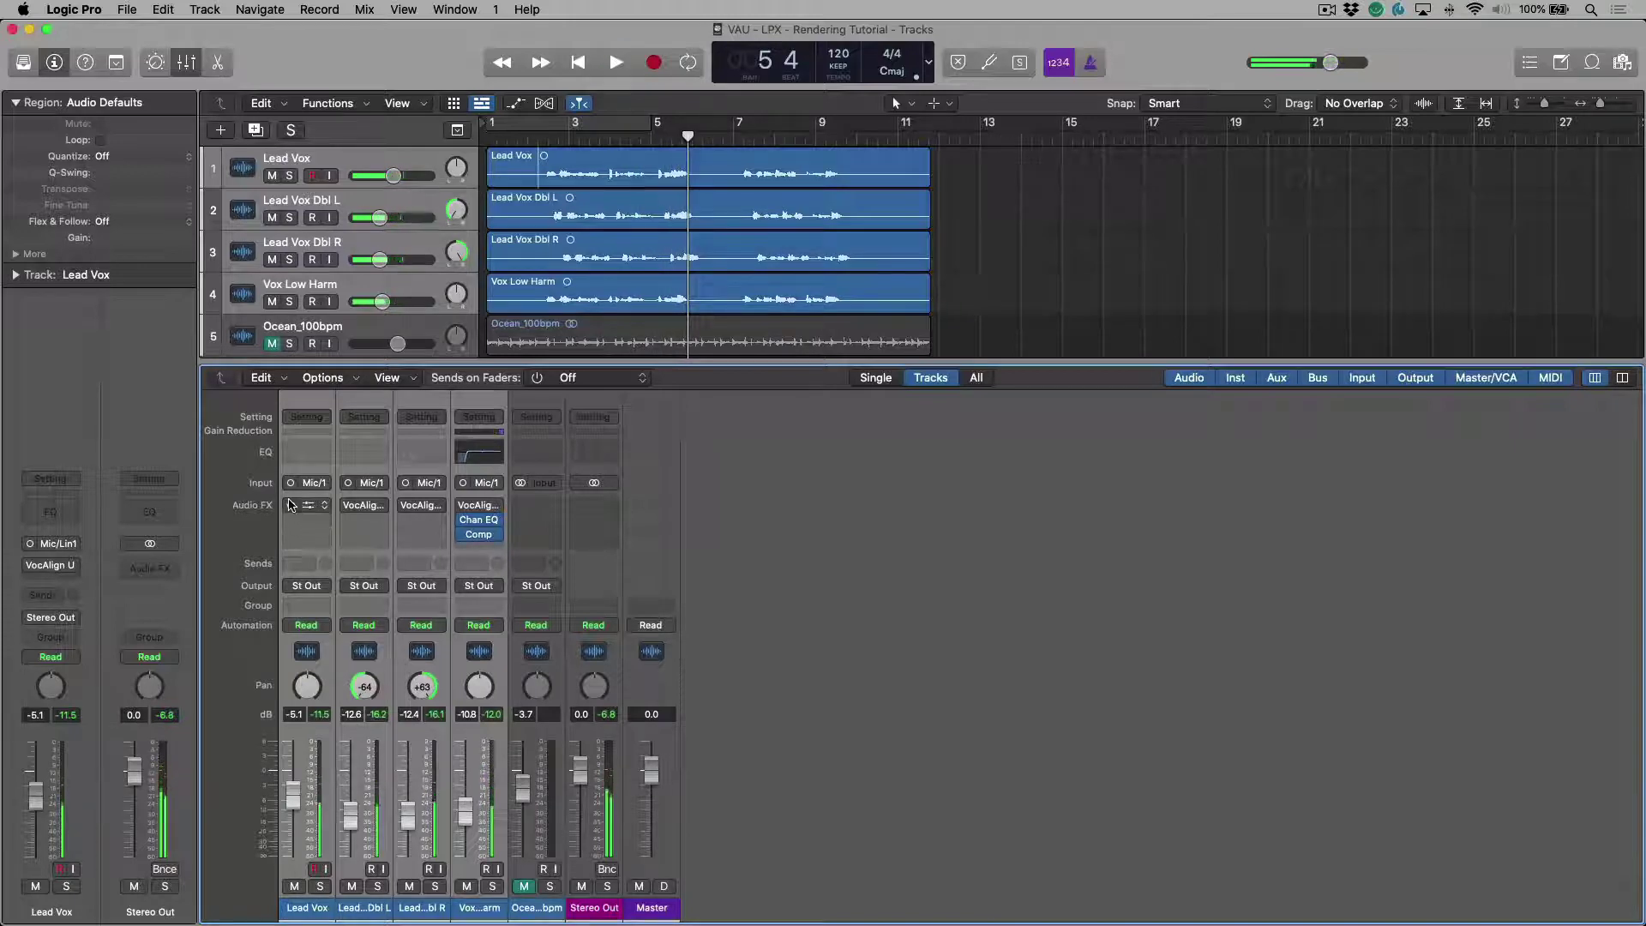
key("space")
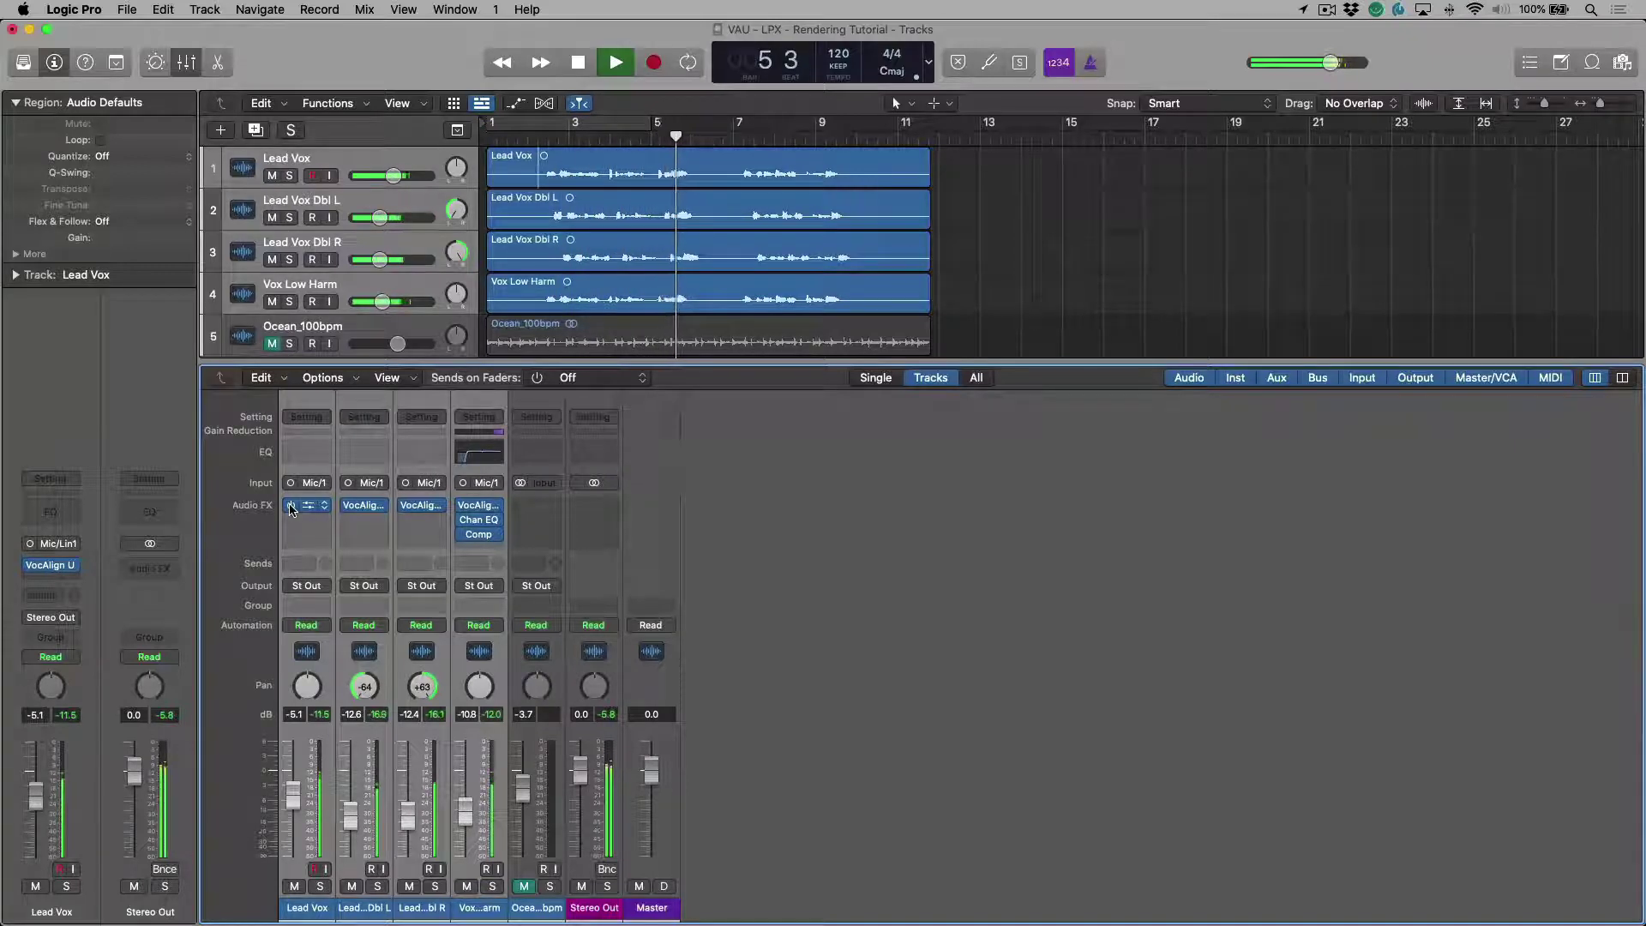
key("space")
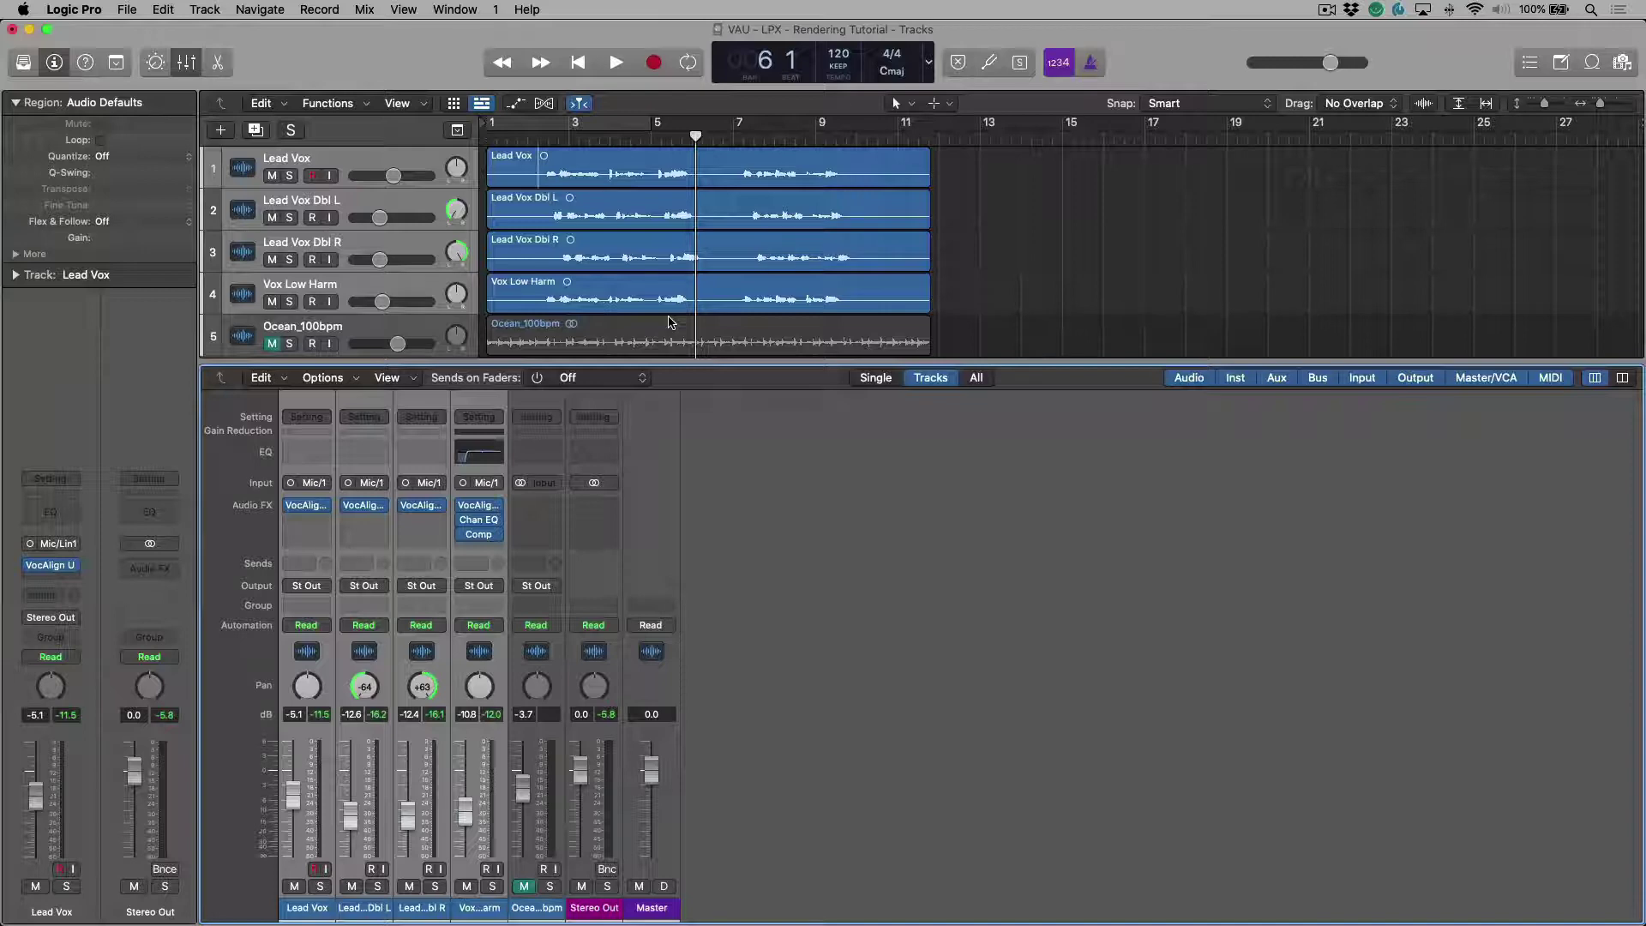
- Bounce the Lead Vox Dbl L region in place to a new track, toggling effect plug-in bypass and muting the original
left_click(977, 205)
left_click(895, 200)
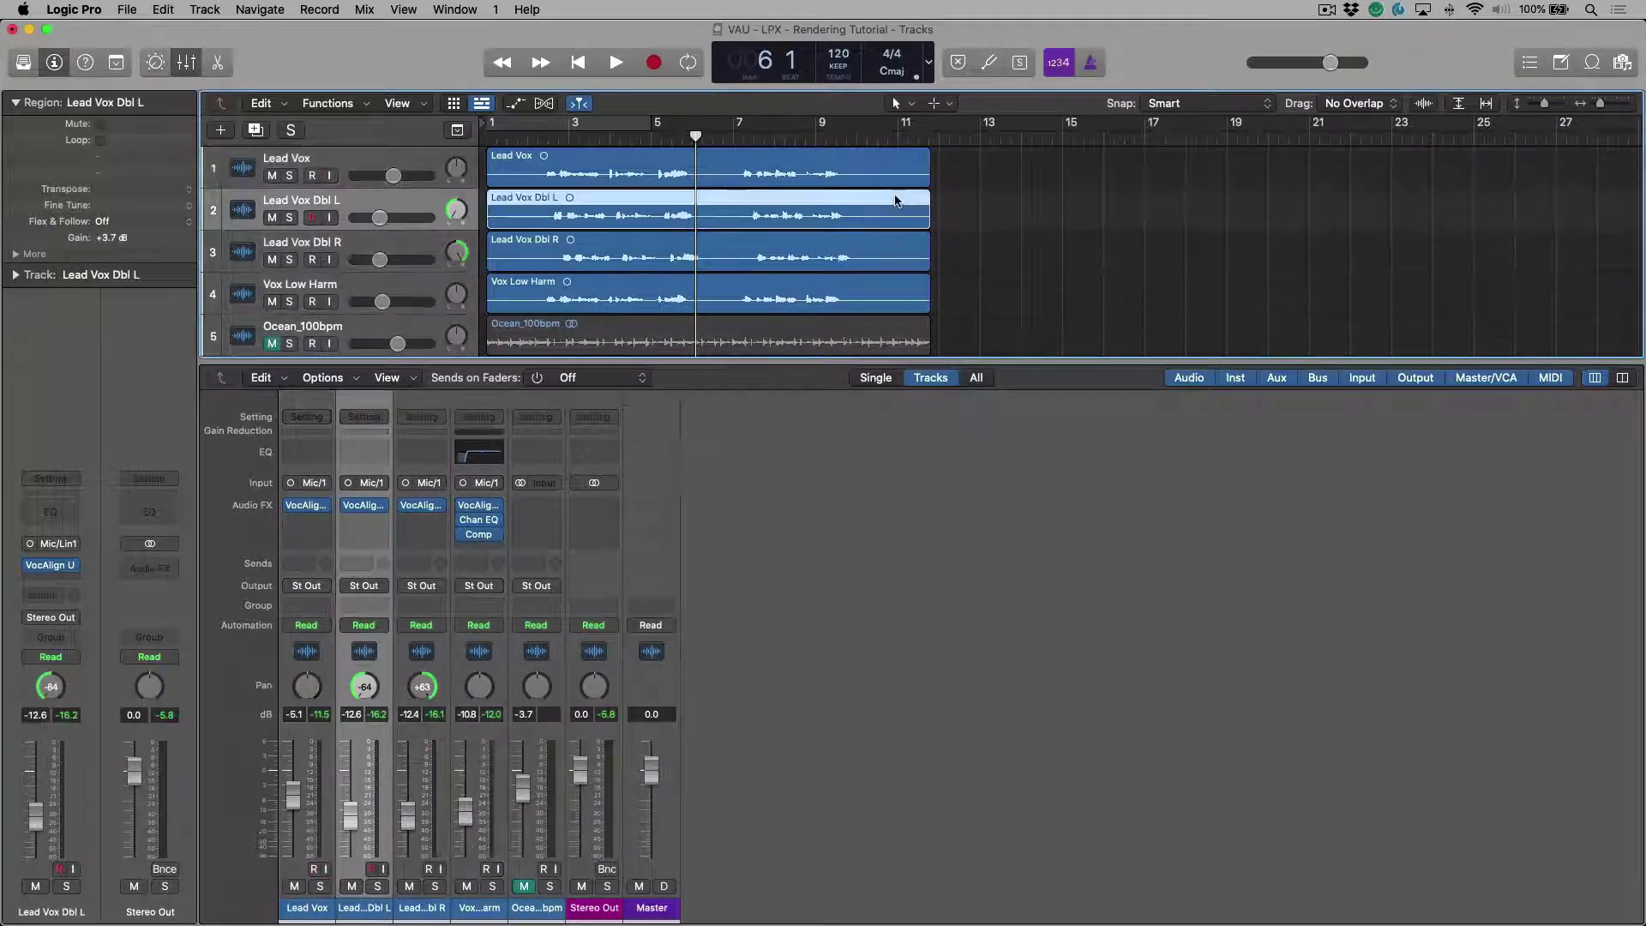
right_click(895, 200)
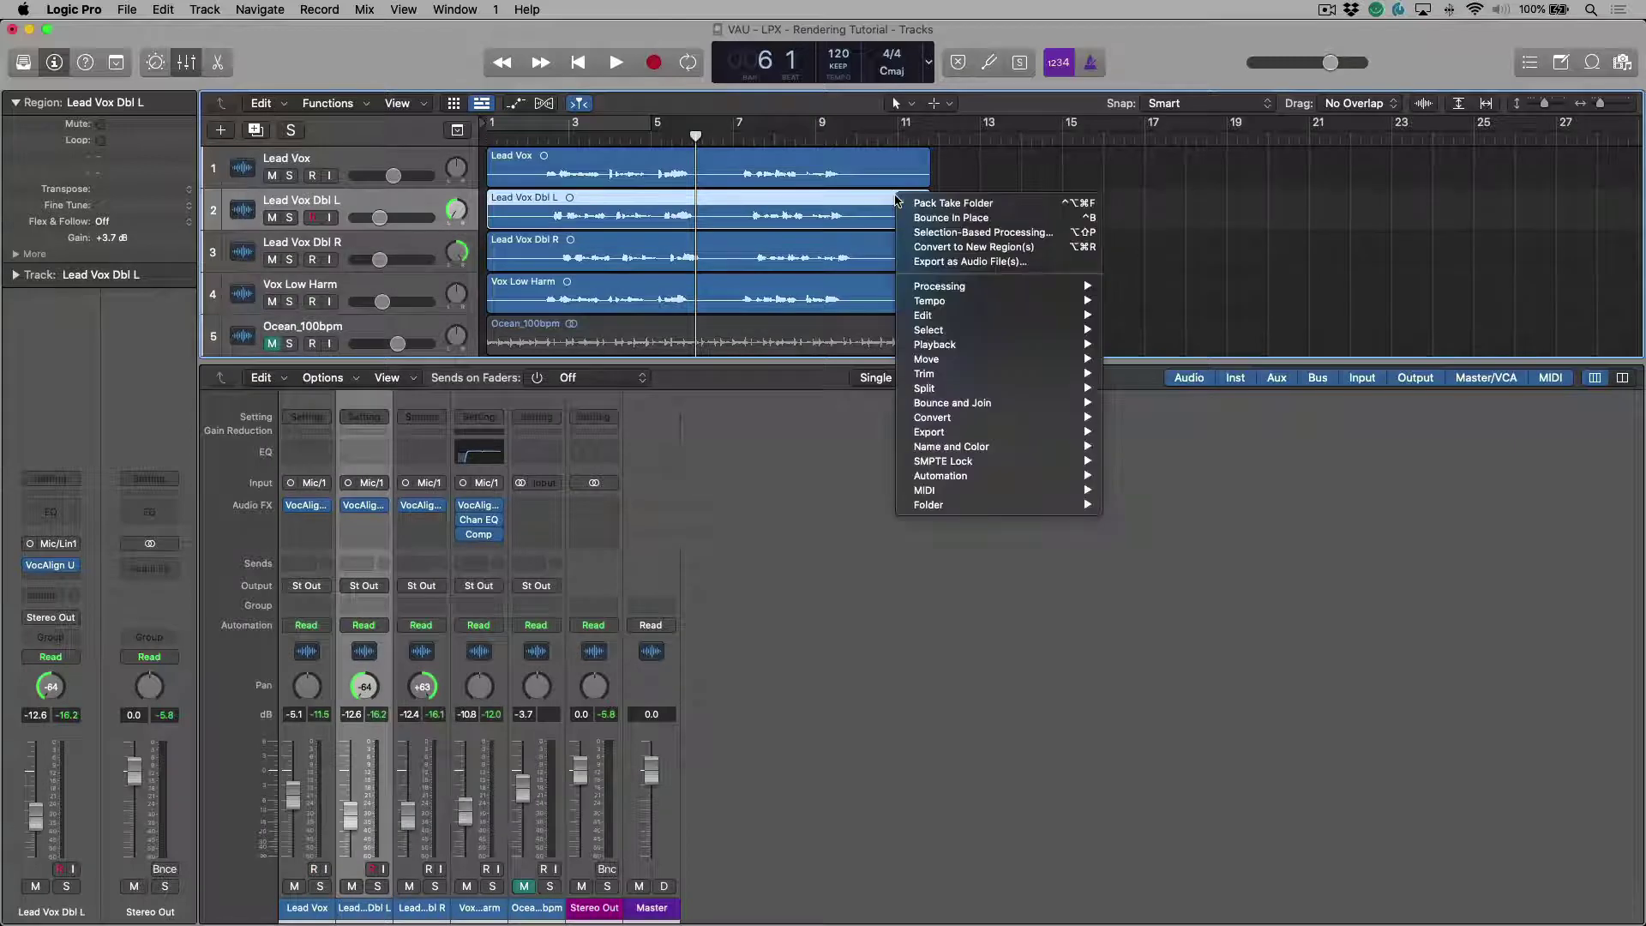
left_click(934, 218)
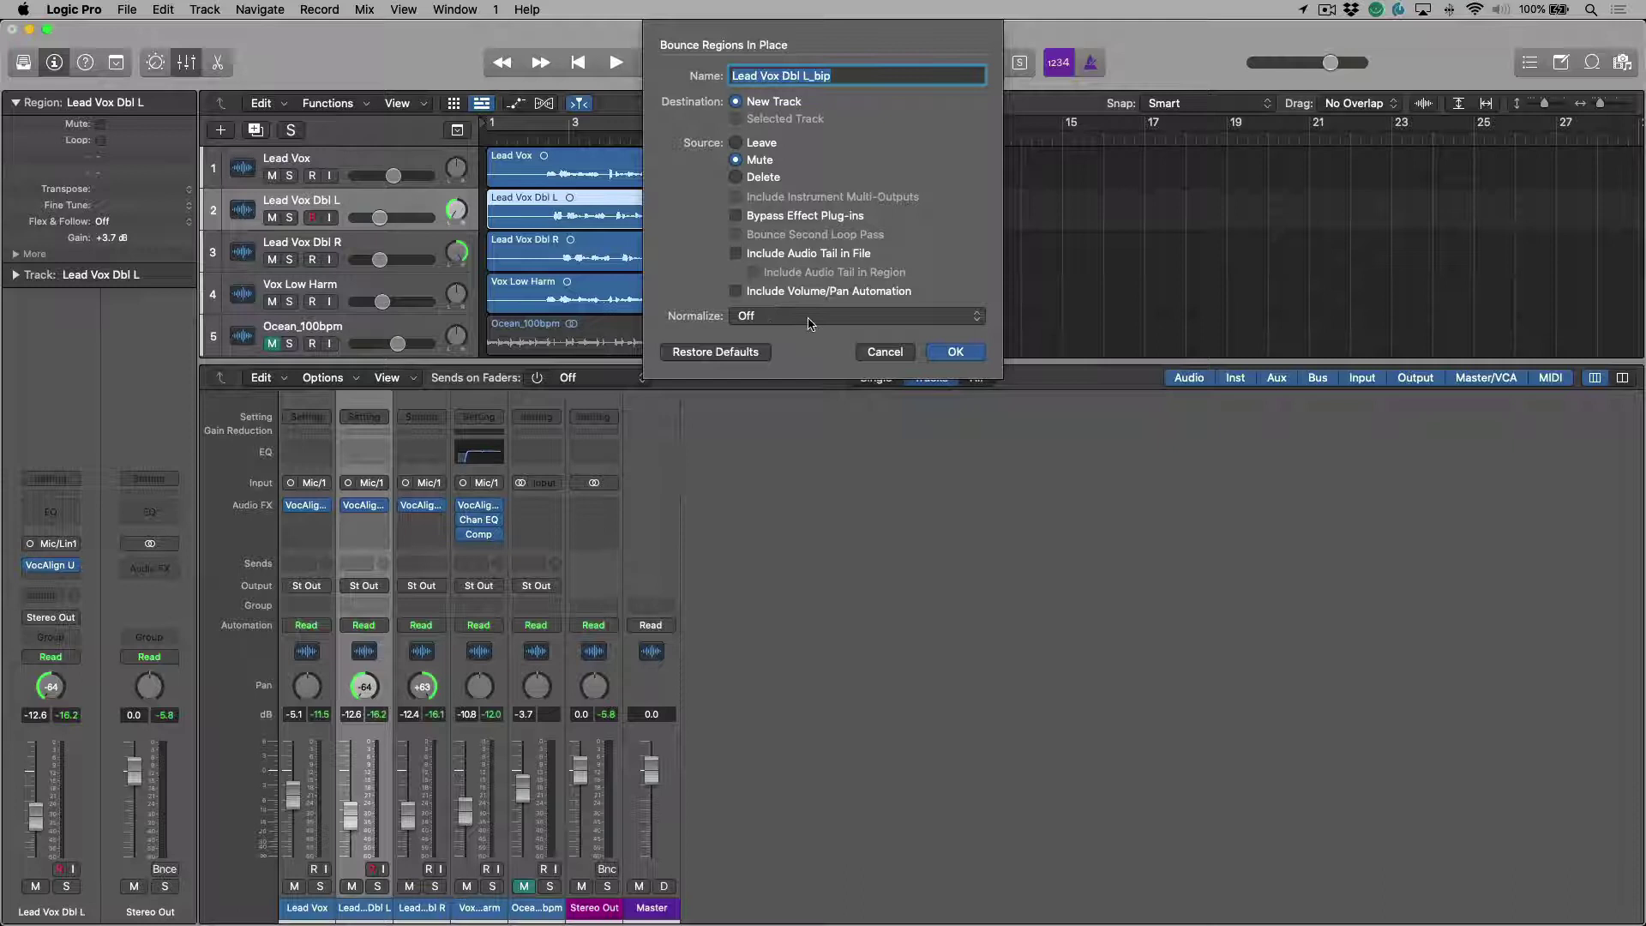
left_click(736, 217)
left_click(954, 352)
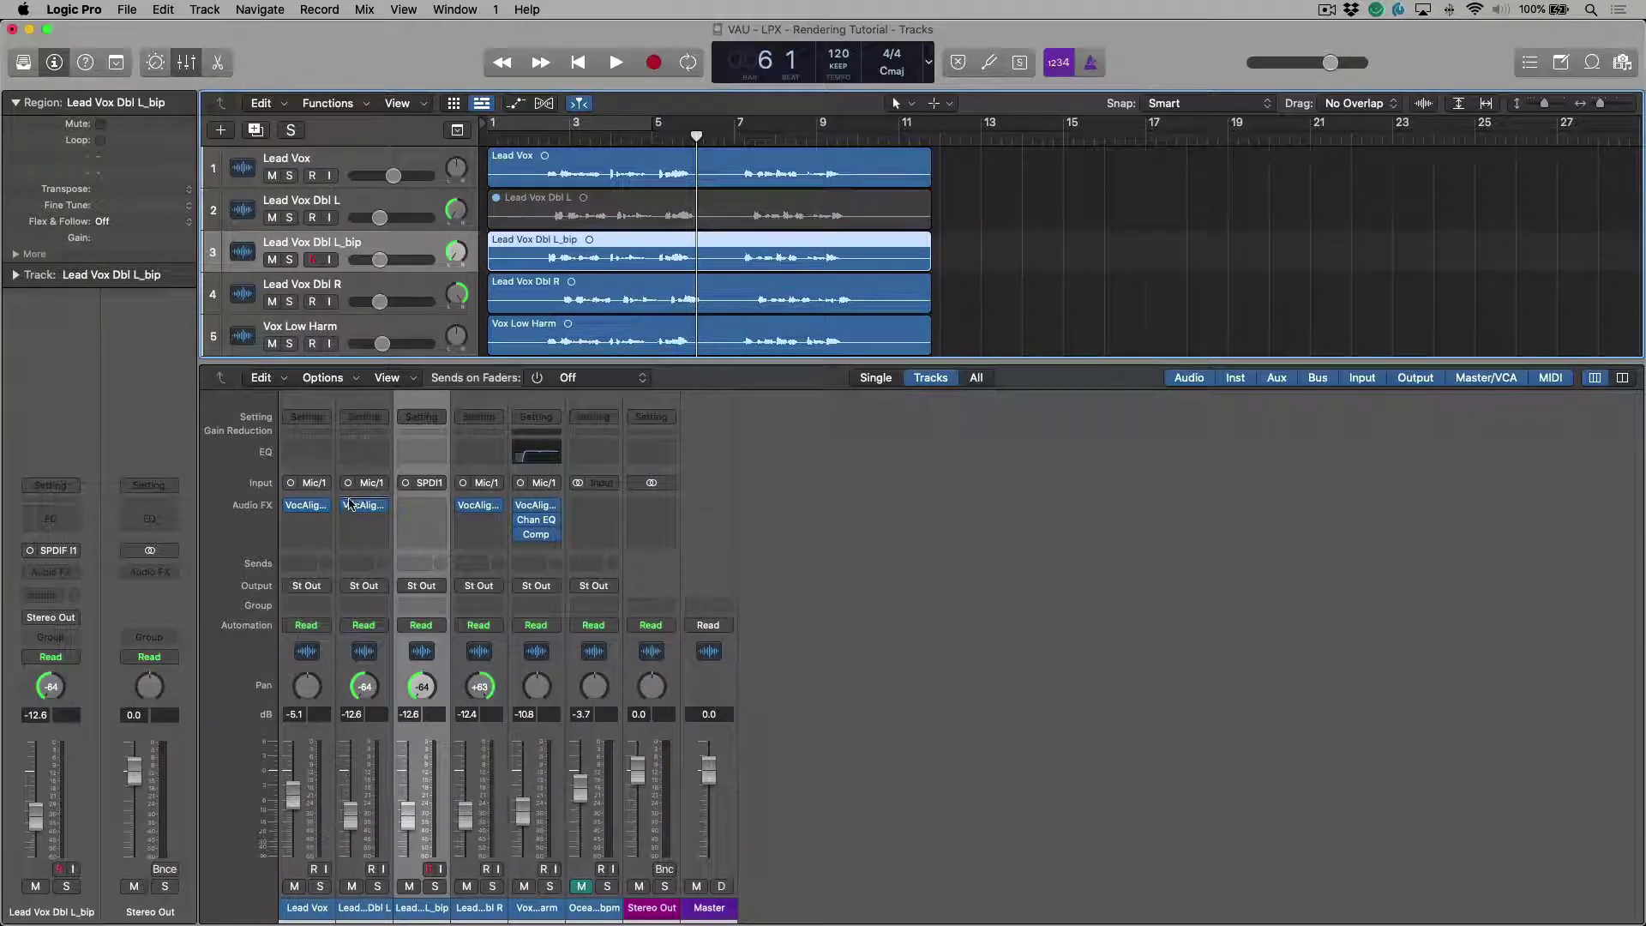
- Mark the original Lead Vox Dbl L track as hidden and turn on track hiding, leaving only Lead Vox Dbl L_bip
mouse_move(349, 508)
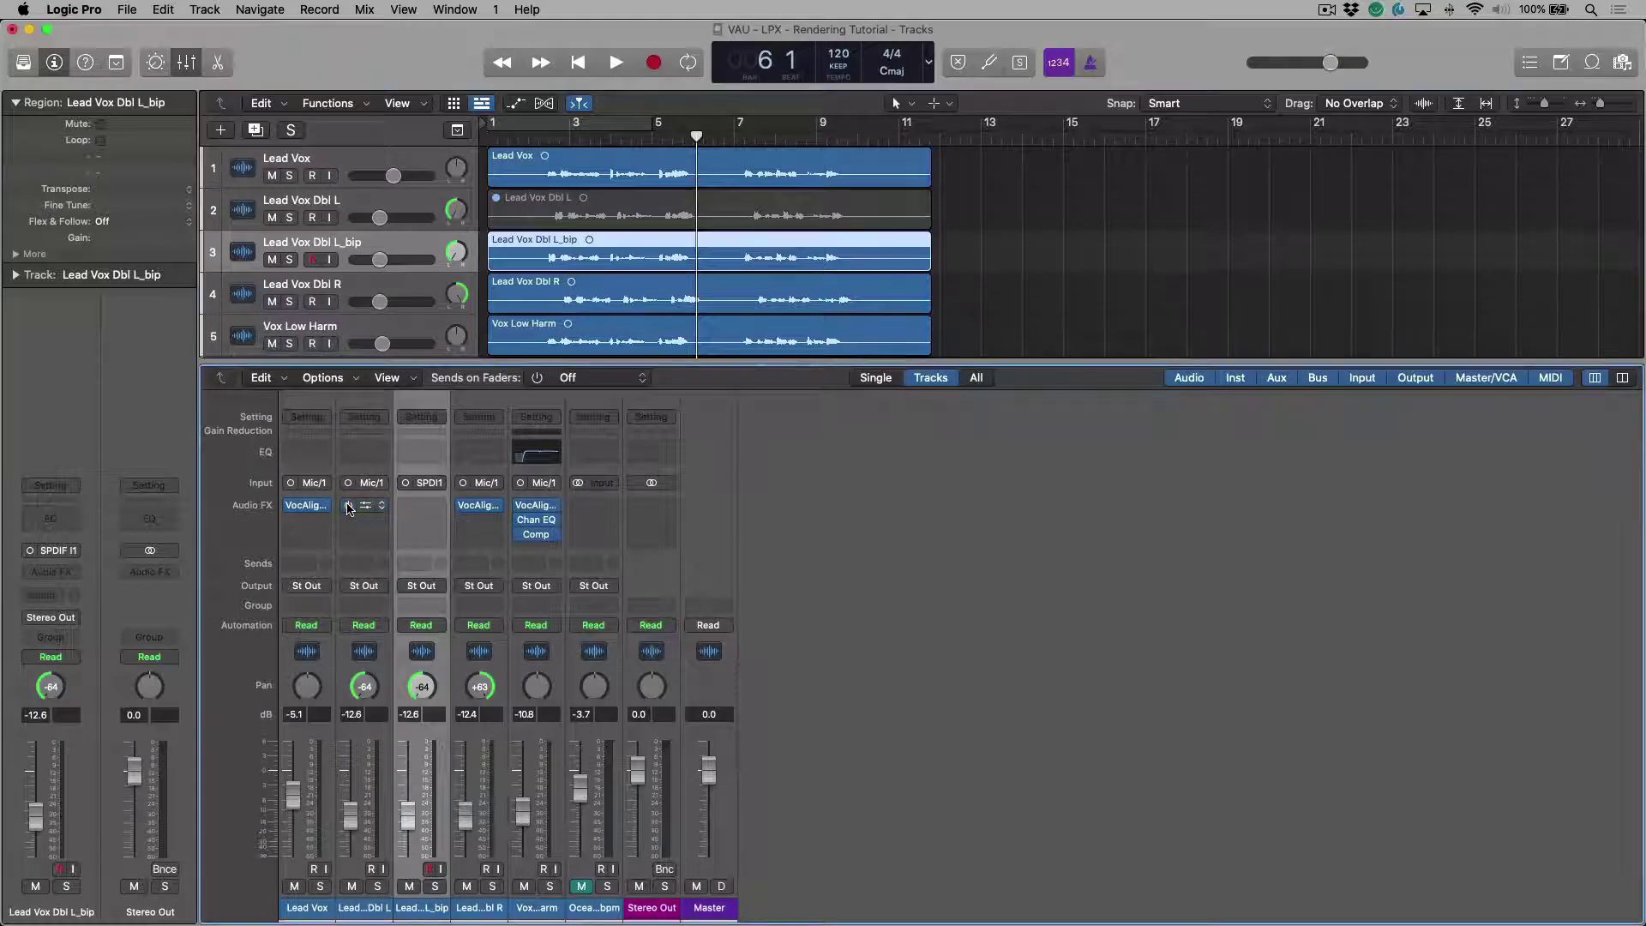
left_click(378, 671)
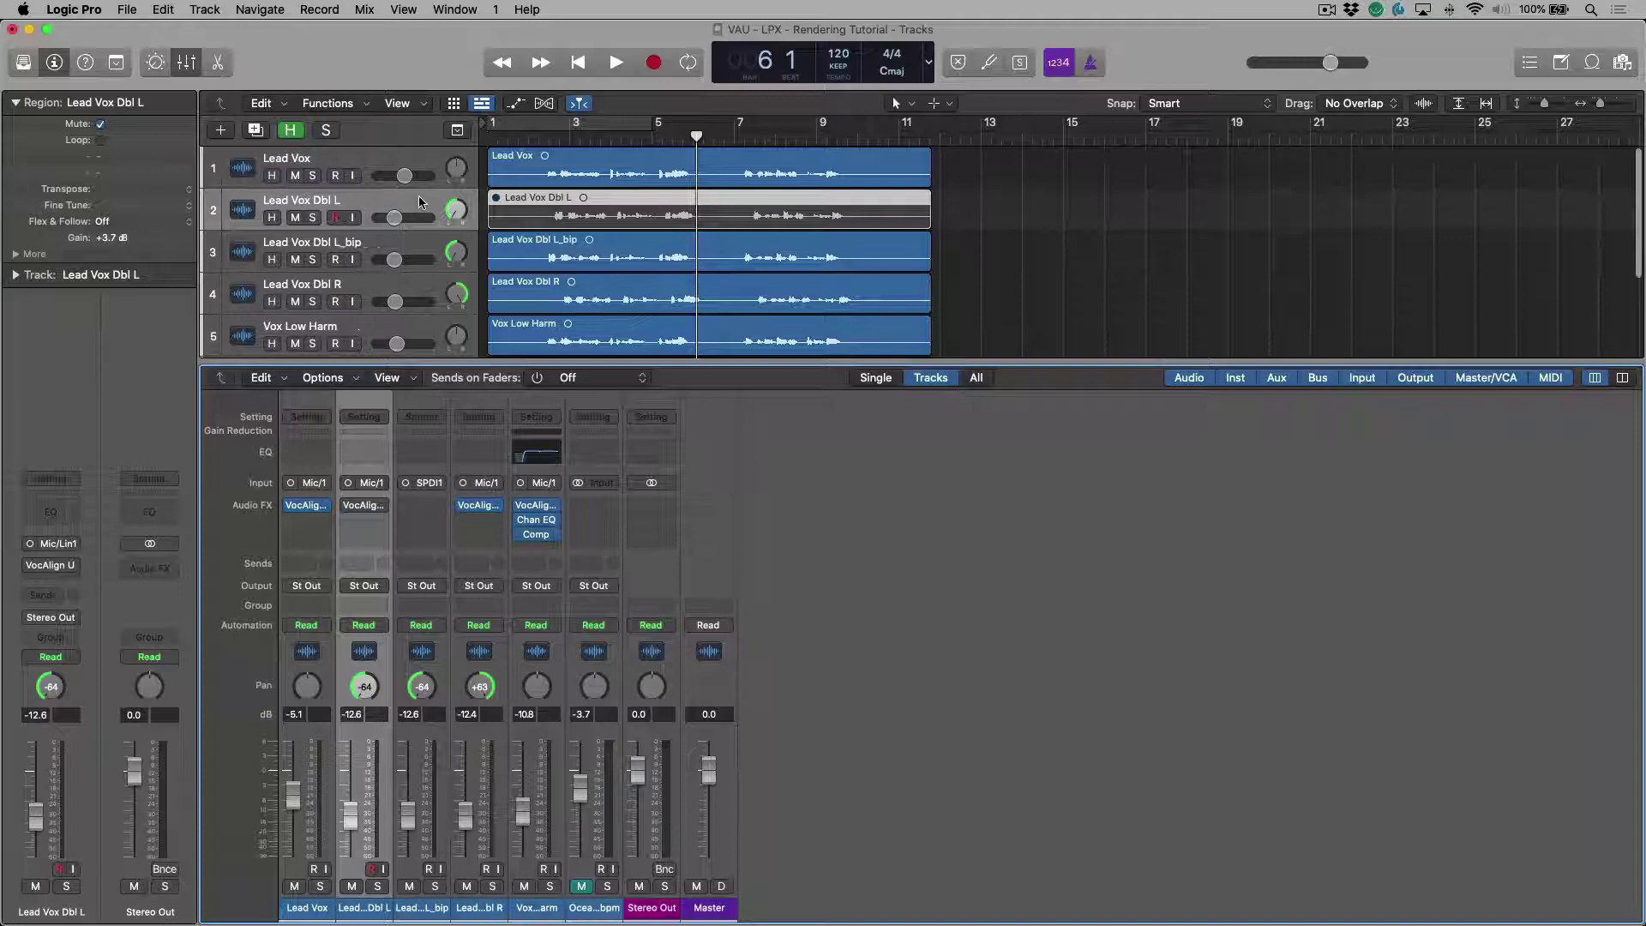
key("h")
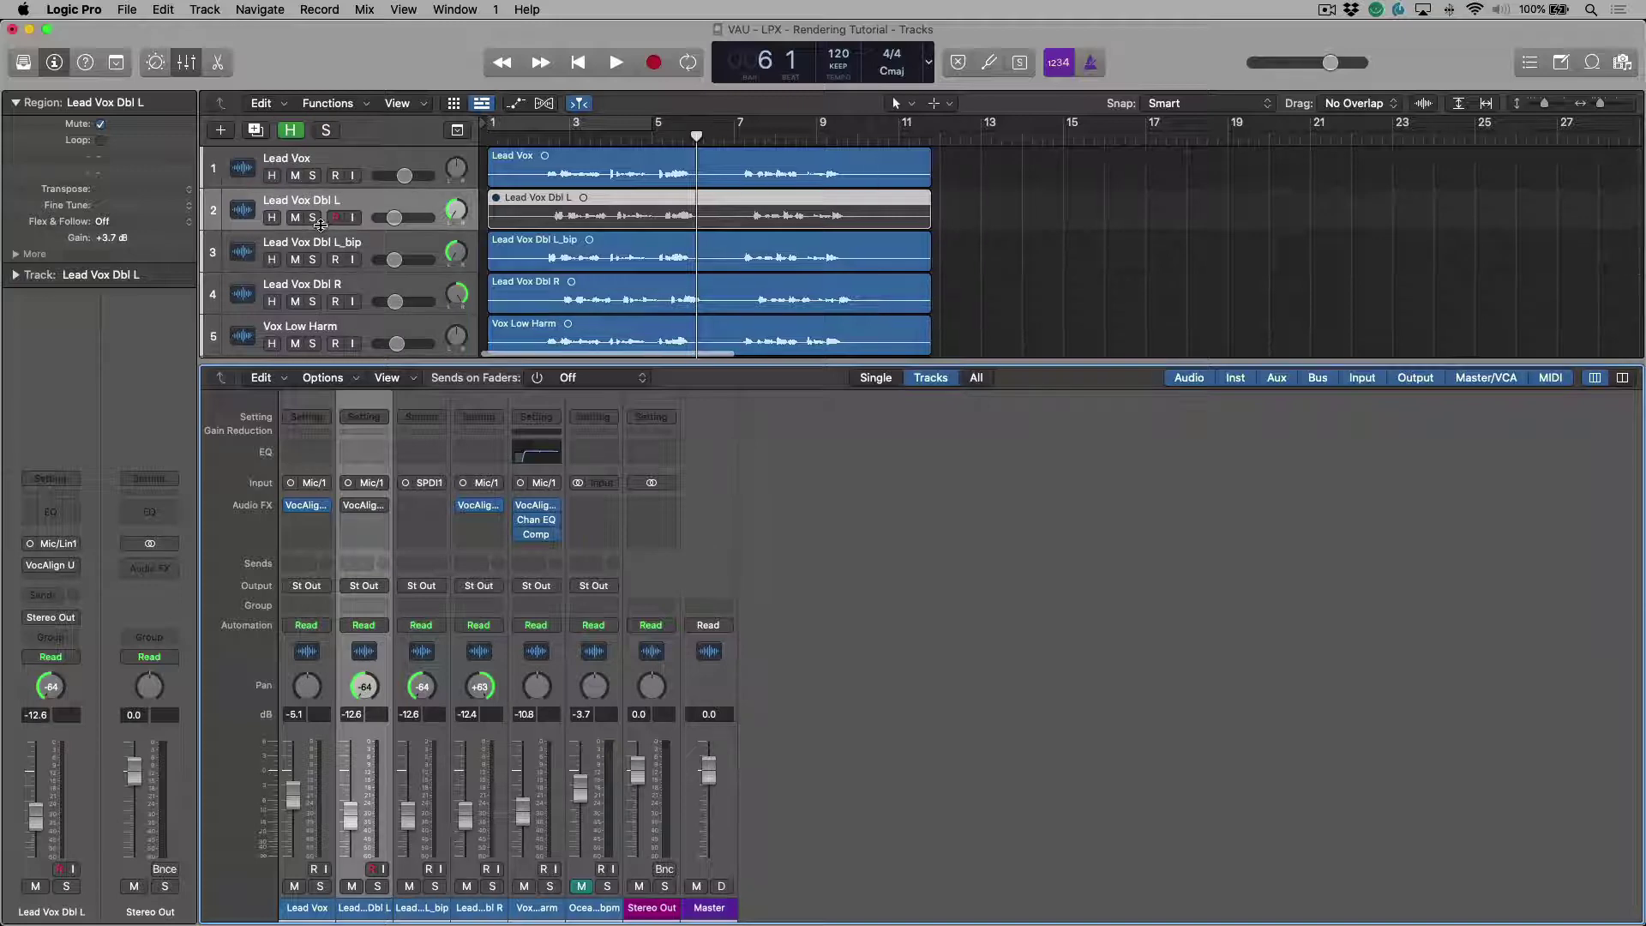
left_click(271, 219)
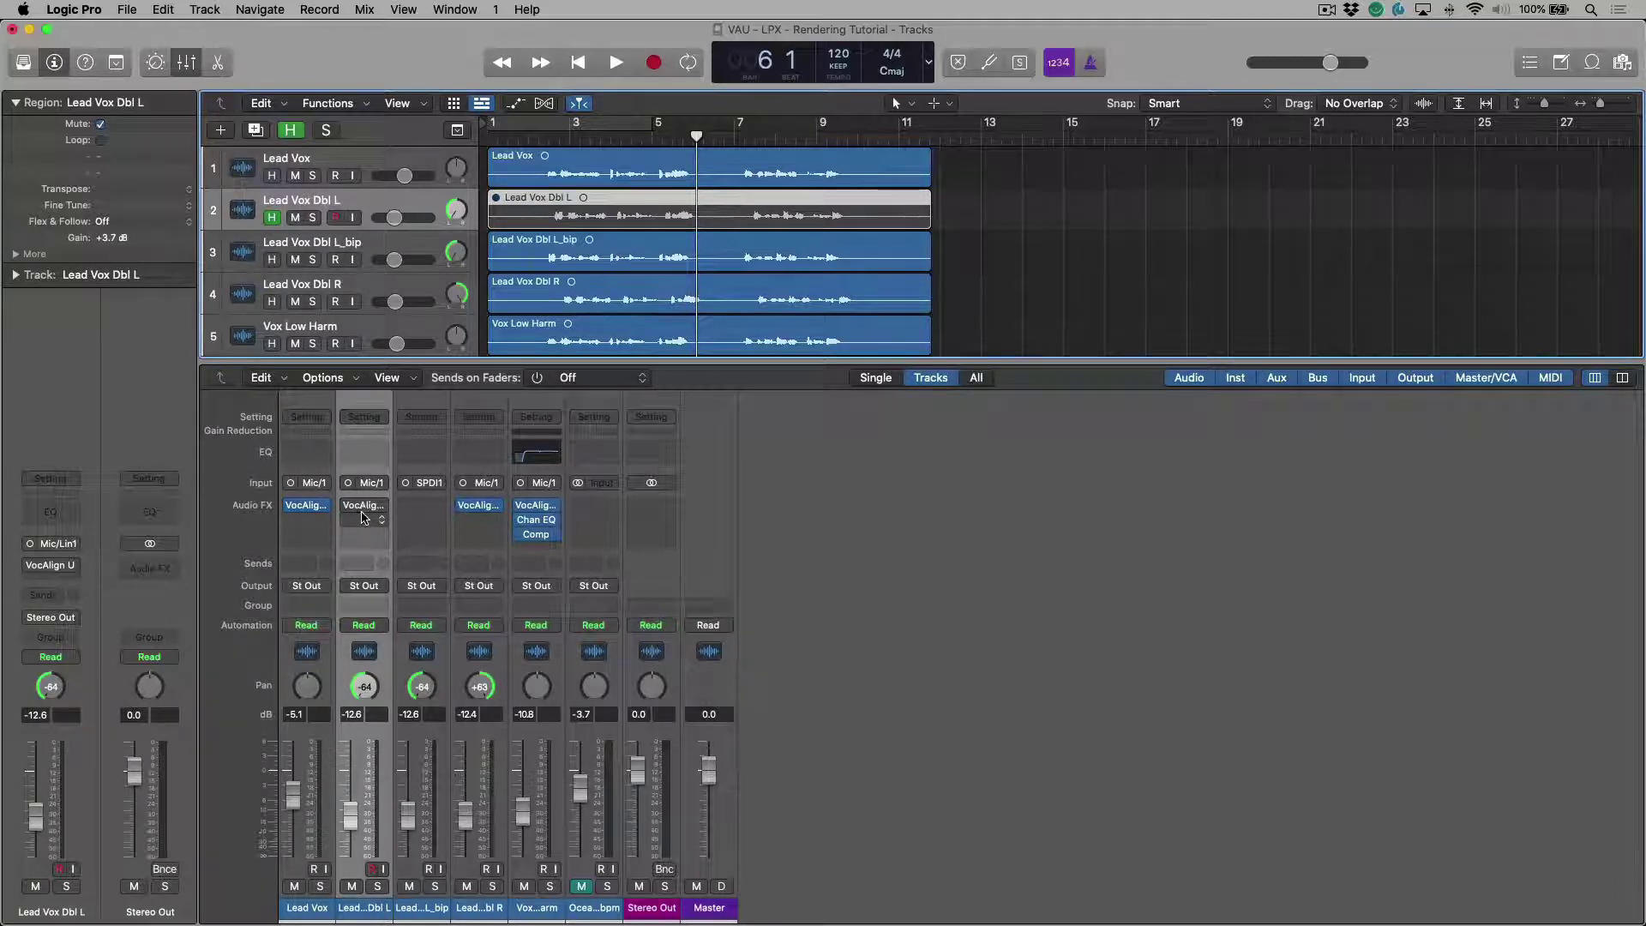
key("h")
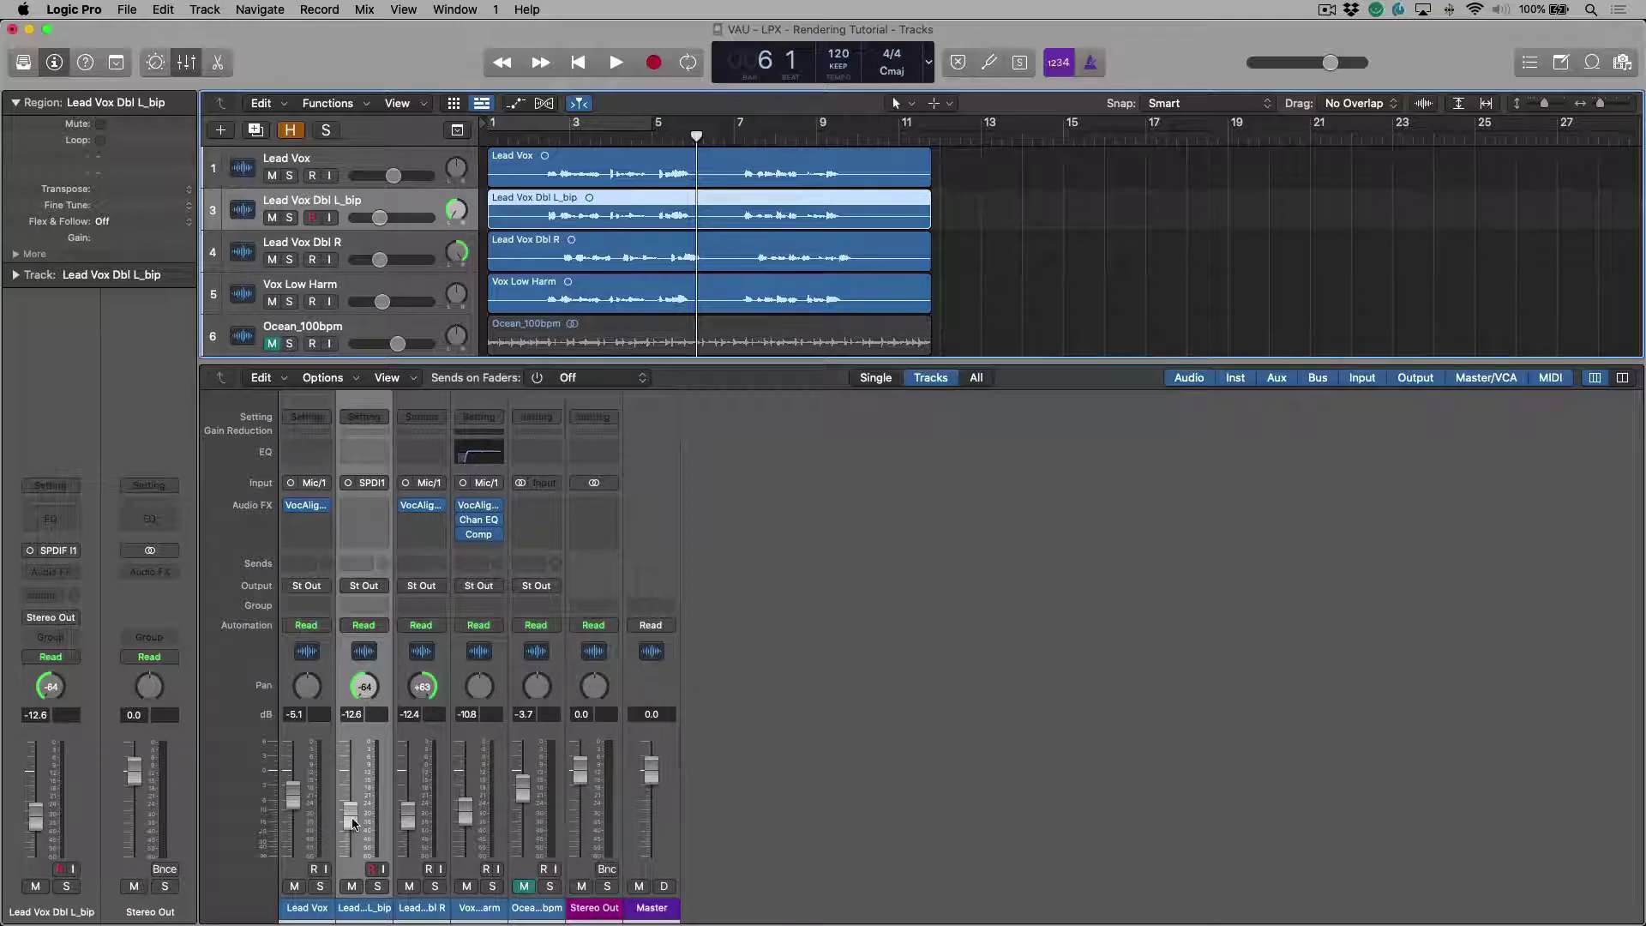
left_click(539, 137)
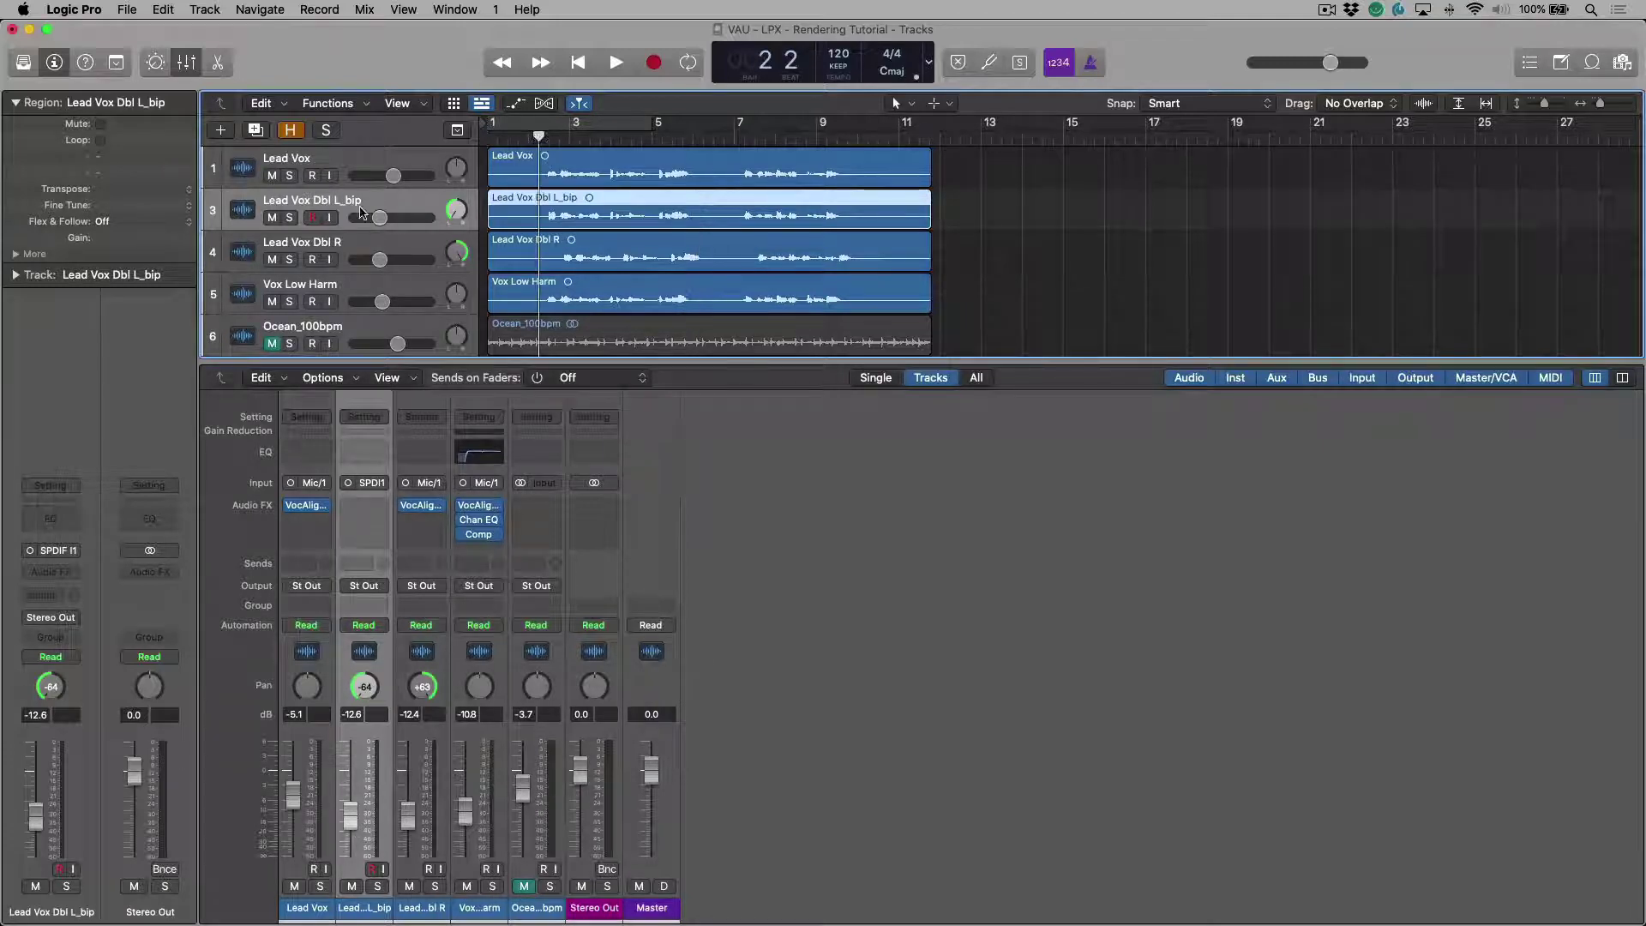
left_click(289, 175)
left_click(289, 217)
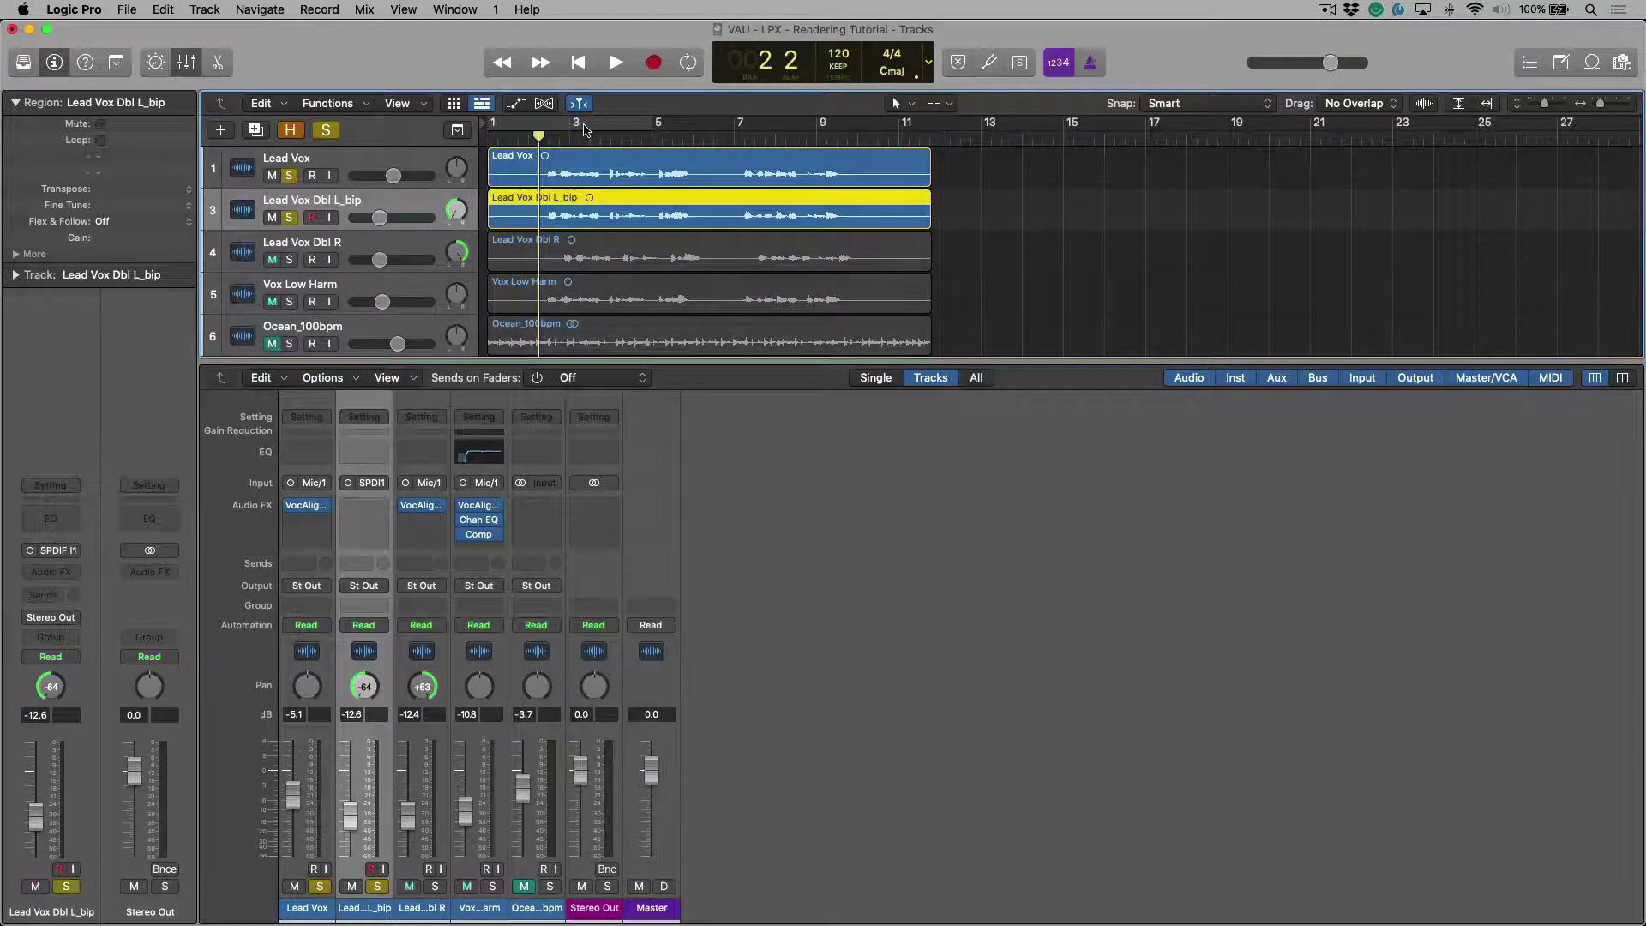
key("space")
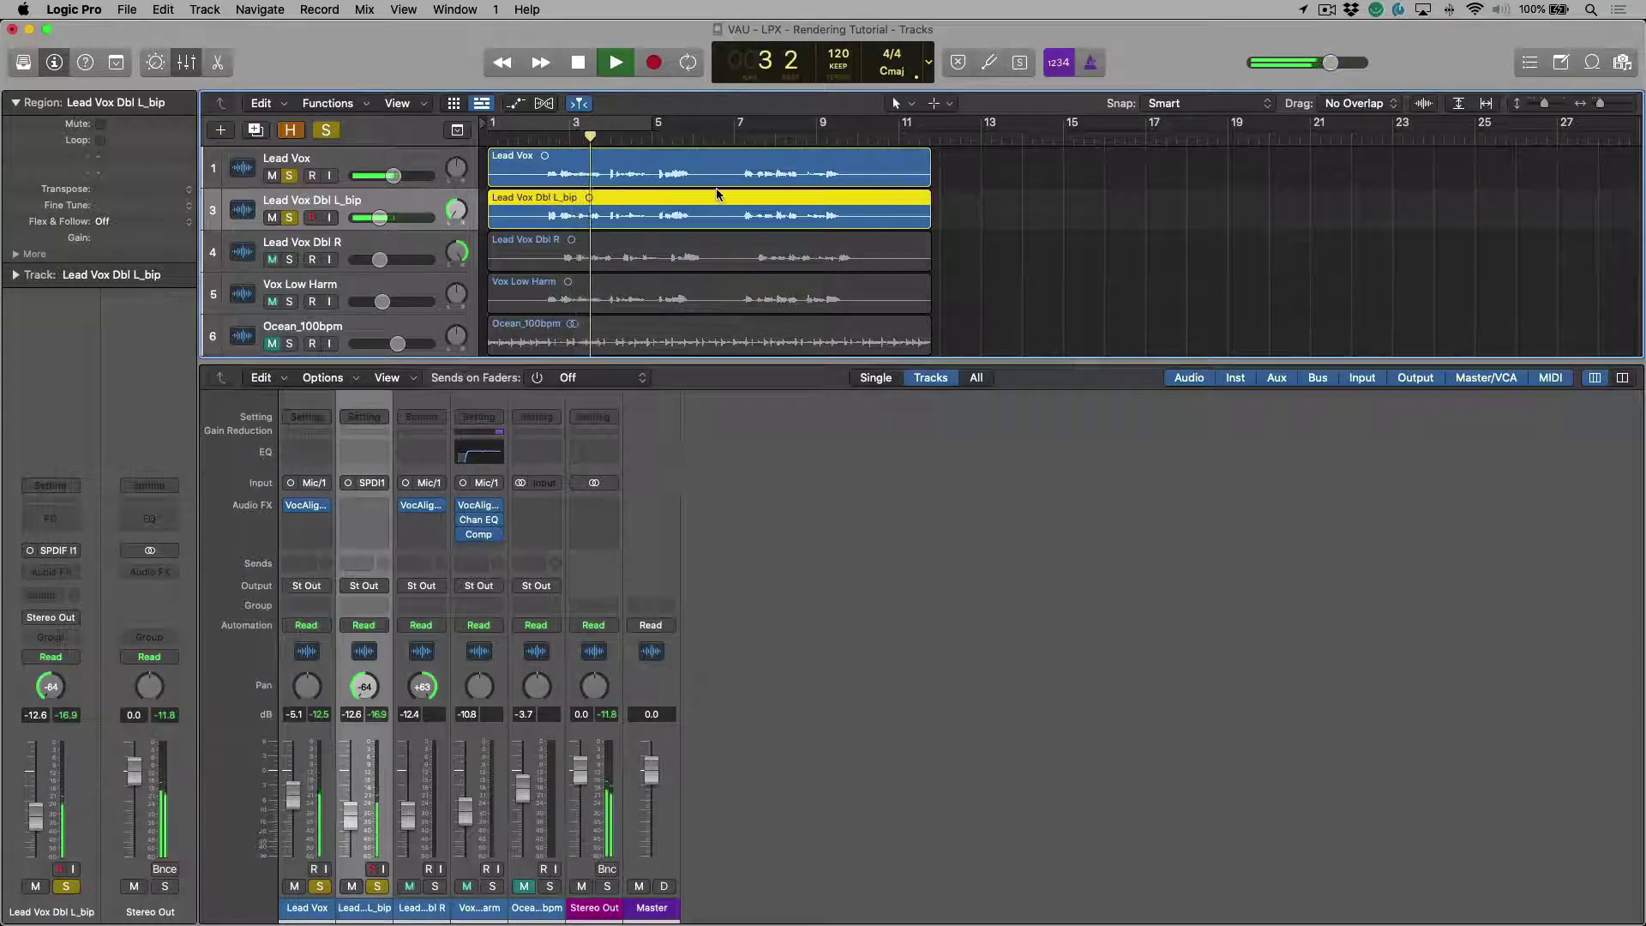
key("space")
left_click(325, 129)
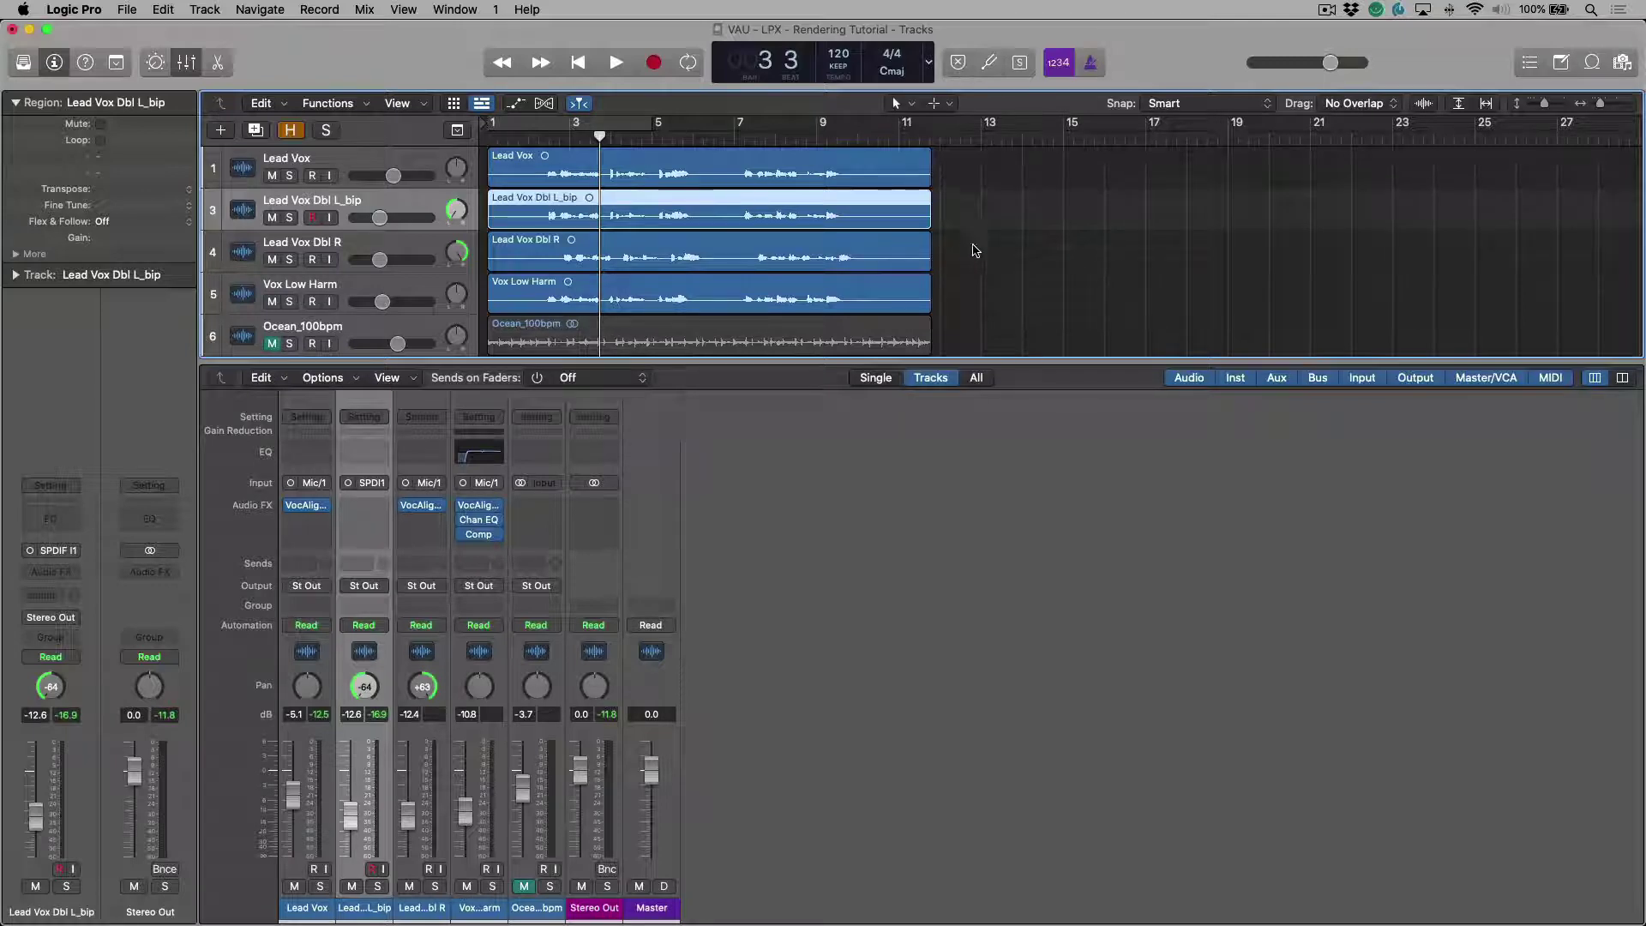
- Bounce Lead Vox Dbl R in place to a new track with Source set to Leave, then select both Dbl R tracks
left_click(937, 242)
left_click(918, 240)
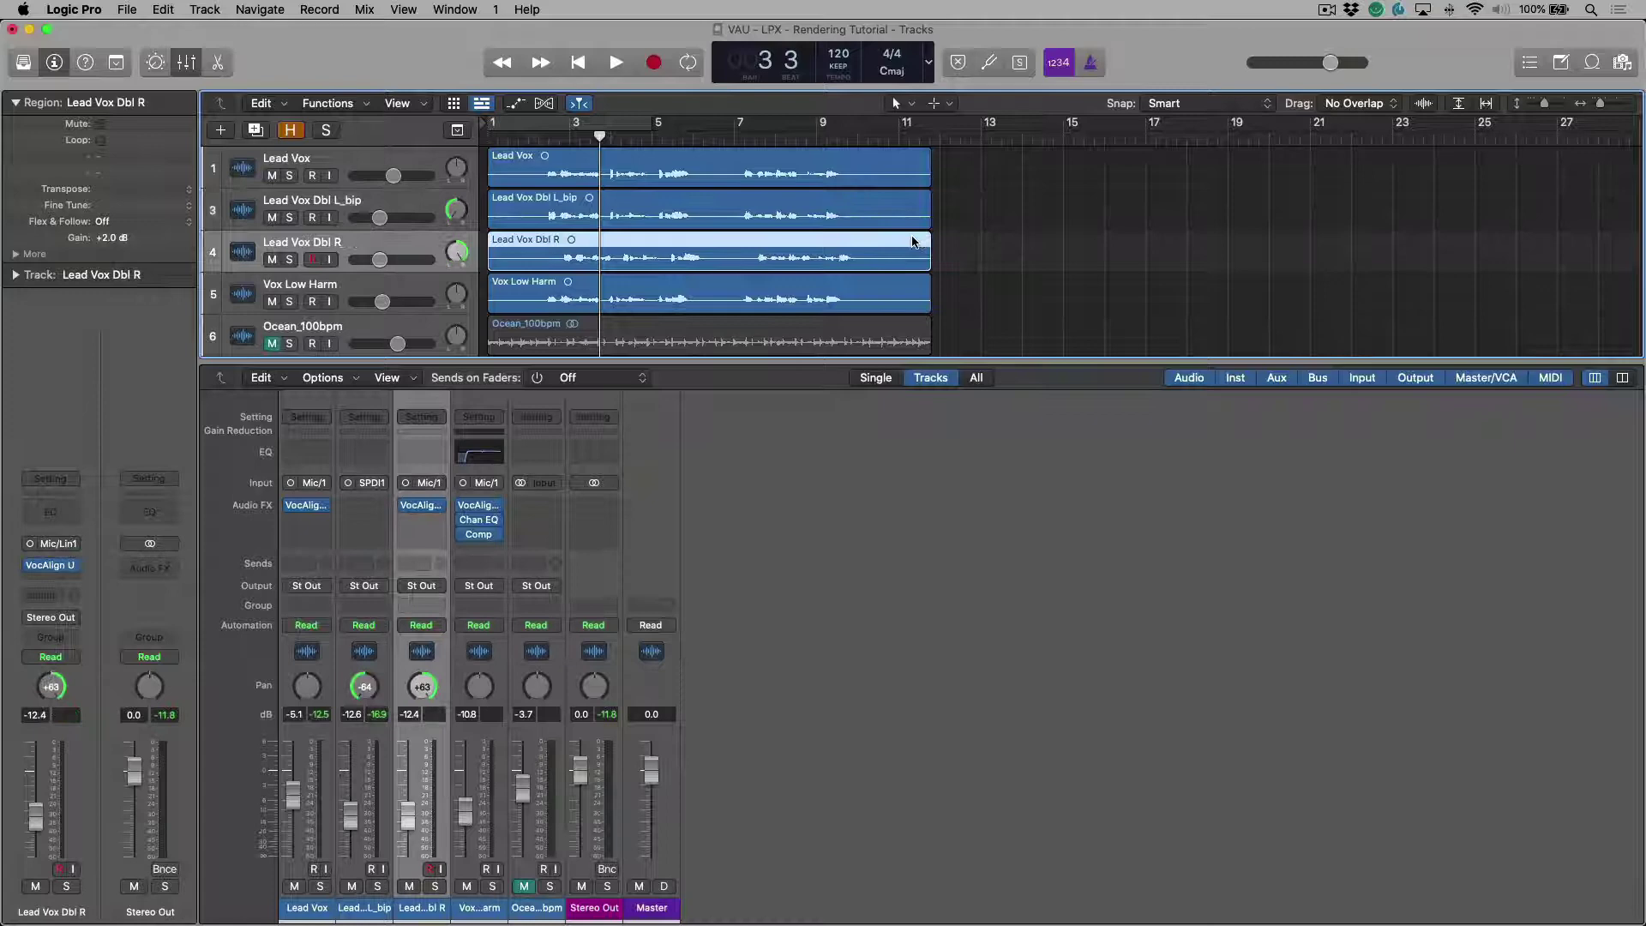
right_click(915, 242)
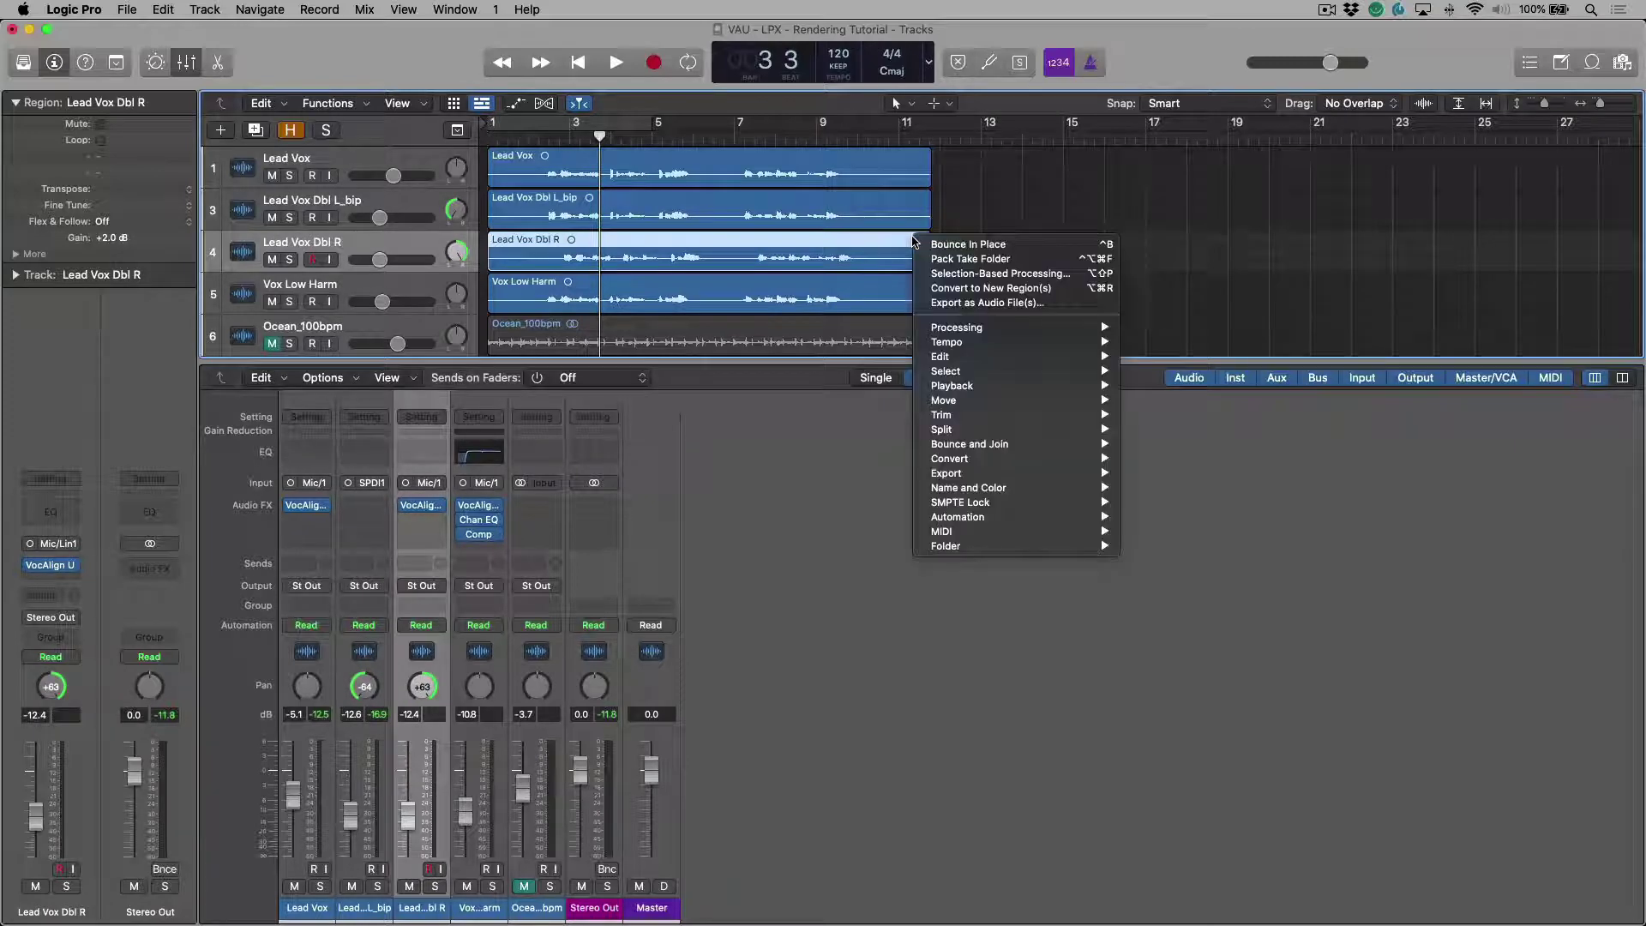
left_click(956, 247)
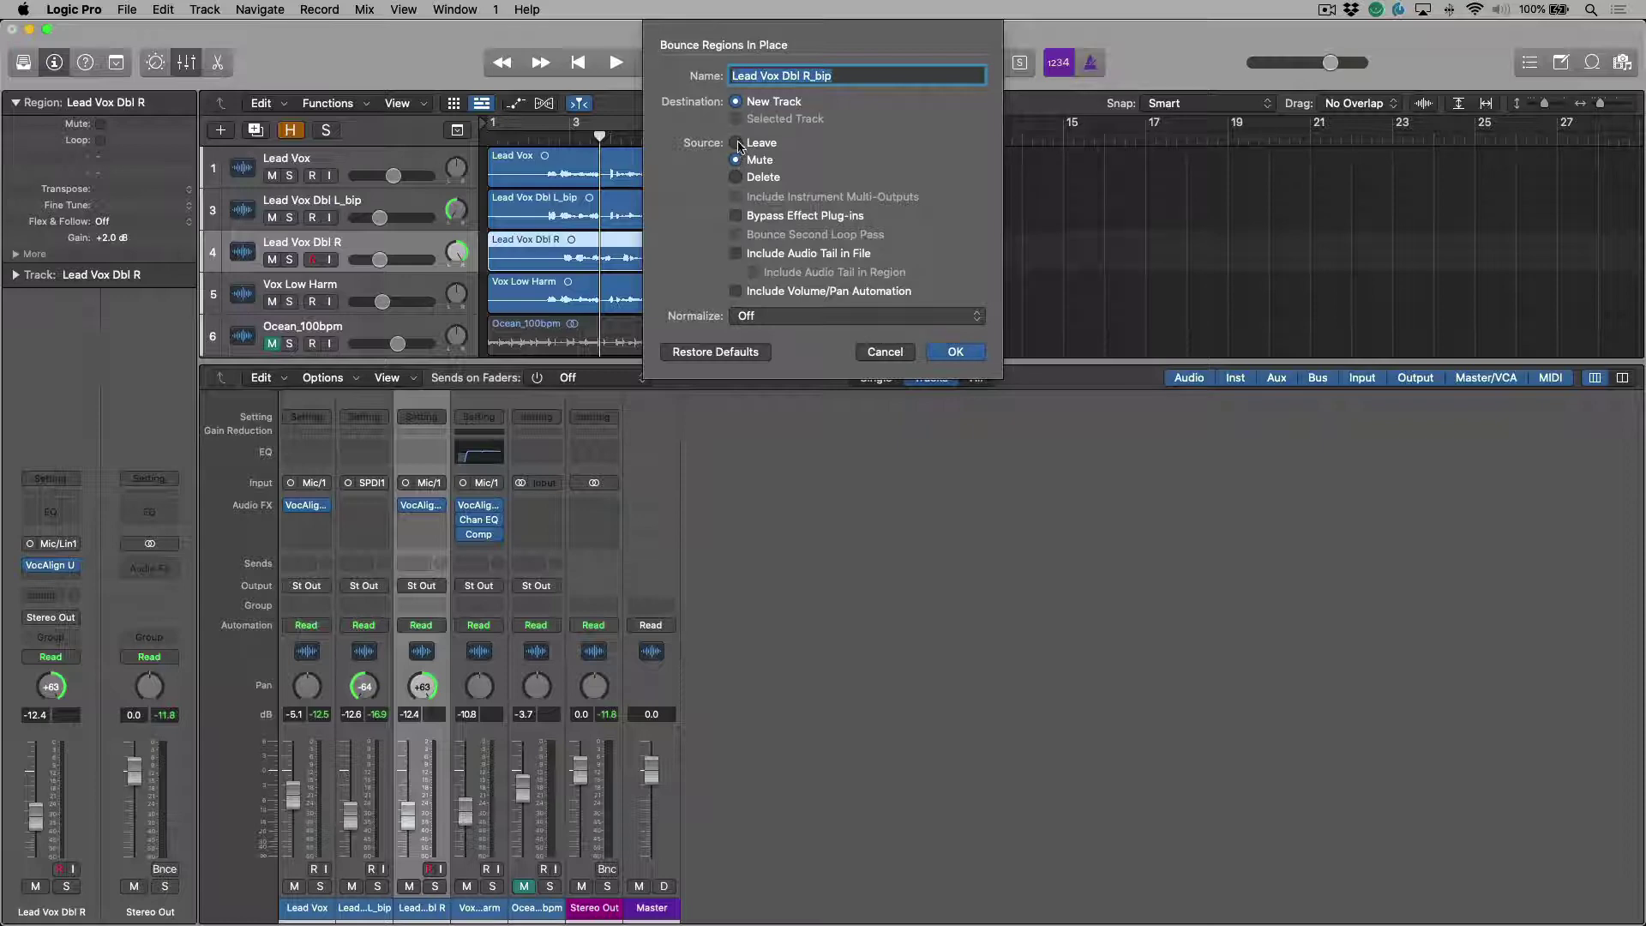
left_click(736, 142)
left_click(953, 352)
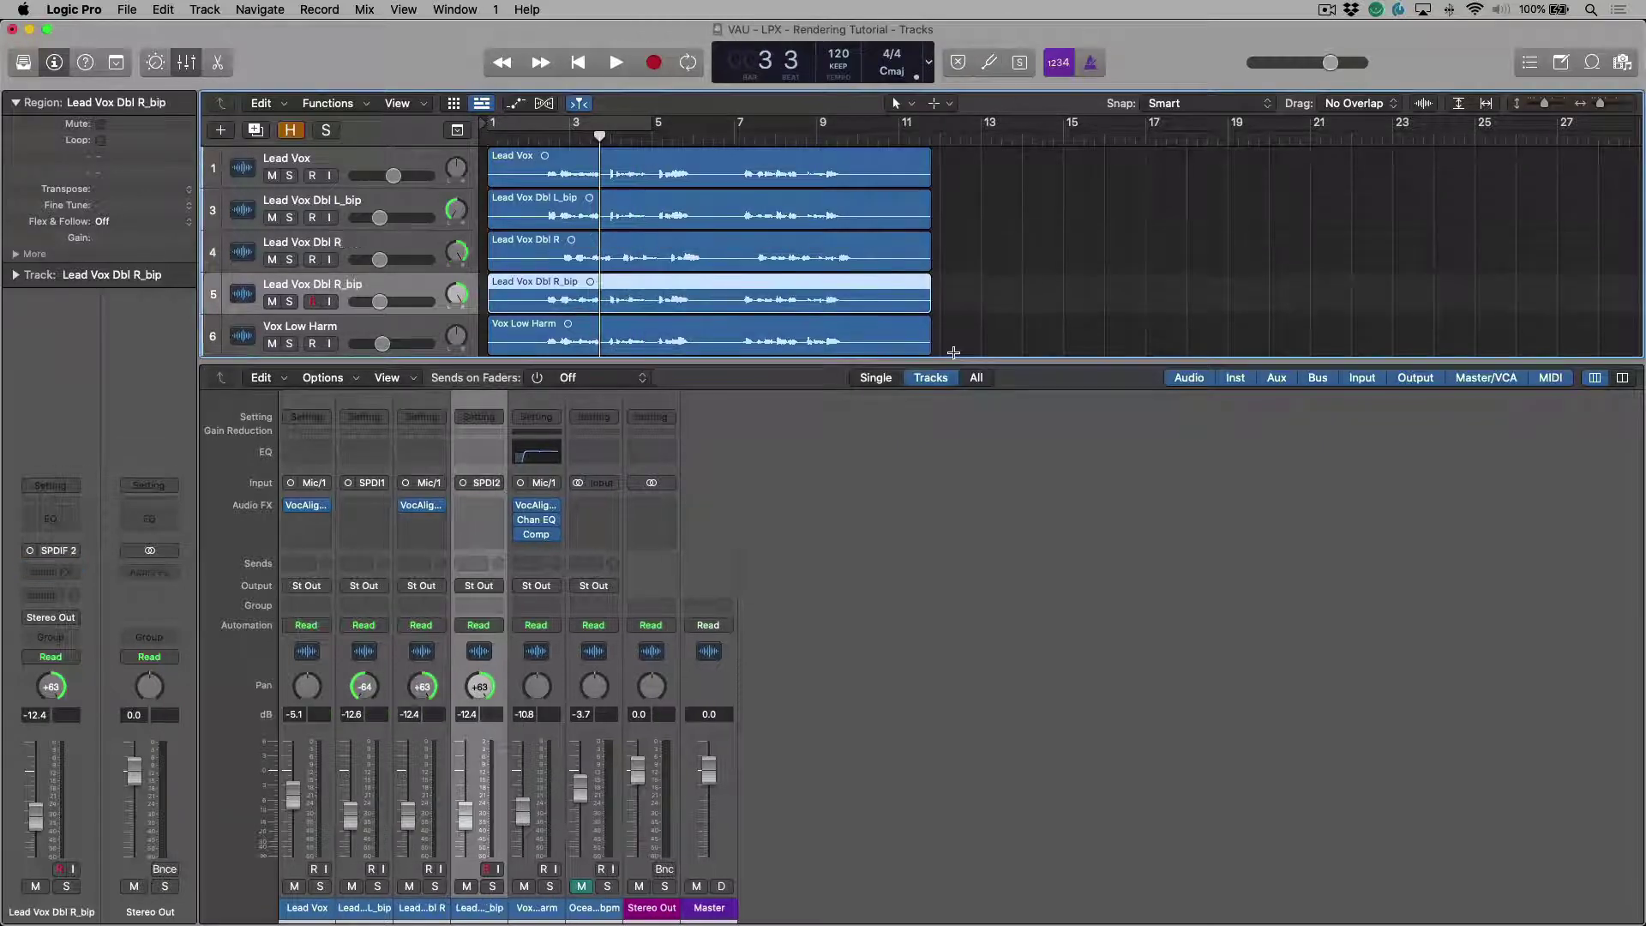
left_click(405, 246)
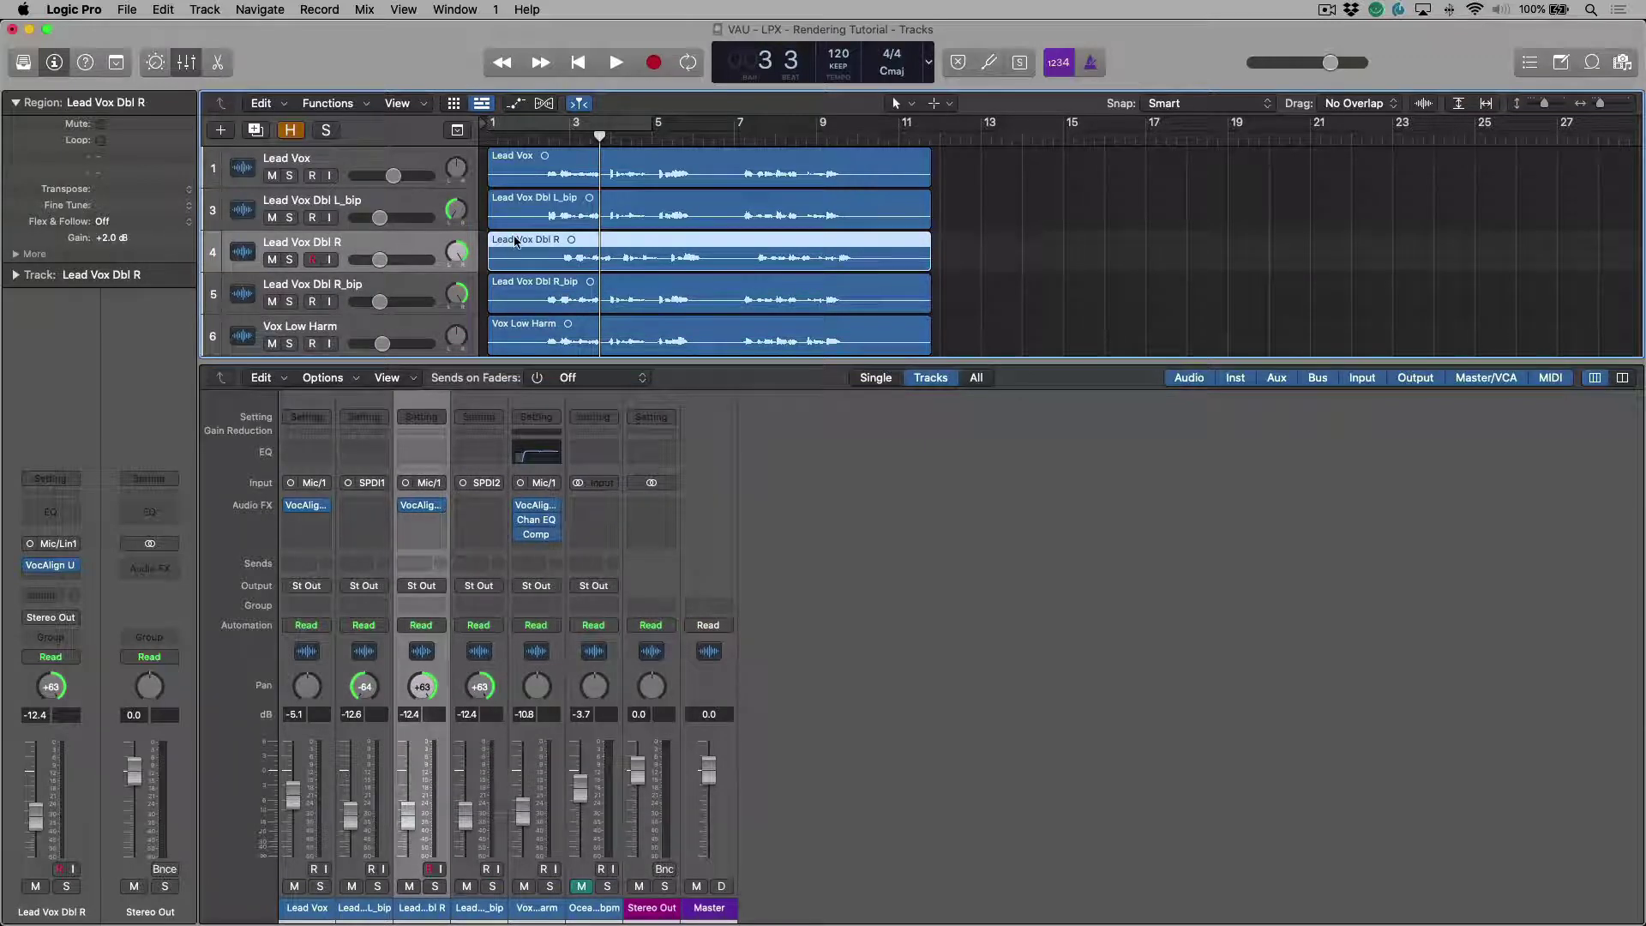
left_click(423, 286)
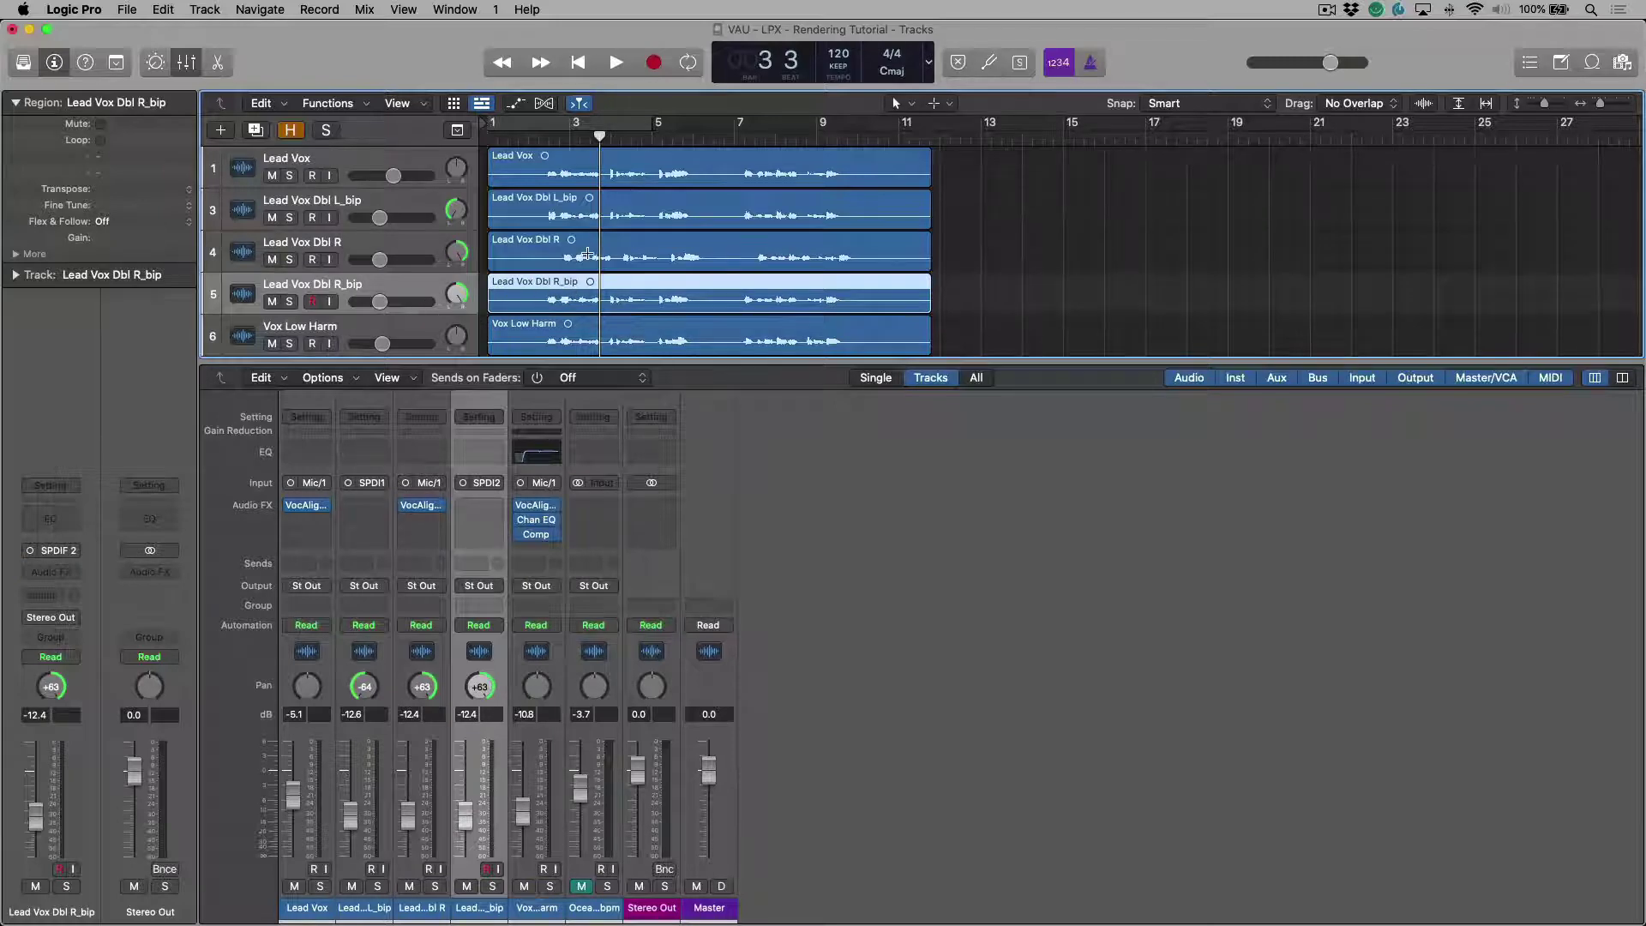
- Select the Lead Vox Dbl R and Dbl R_bip regions together and pack them into a take folder
left_click_drag(969, 247, 890, 304)
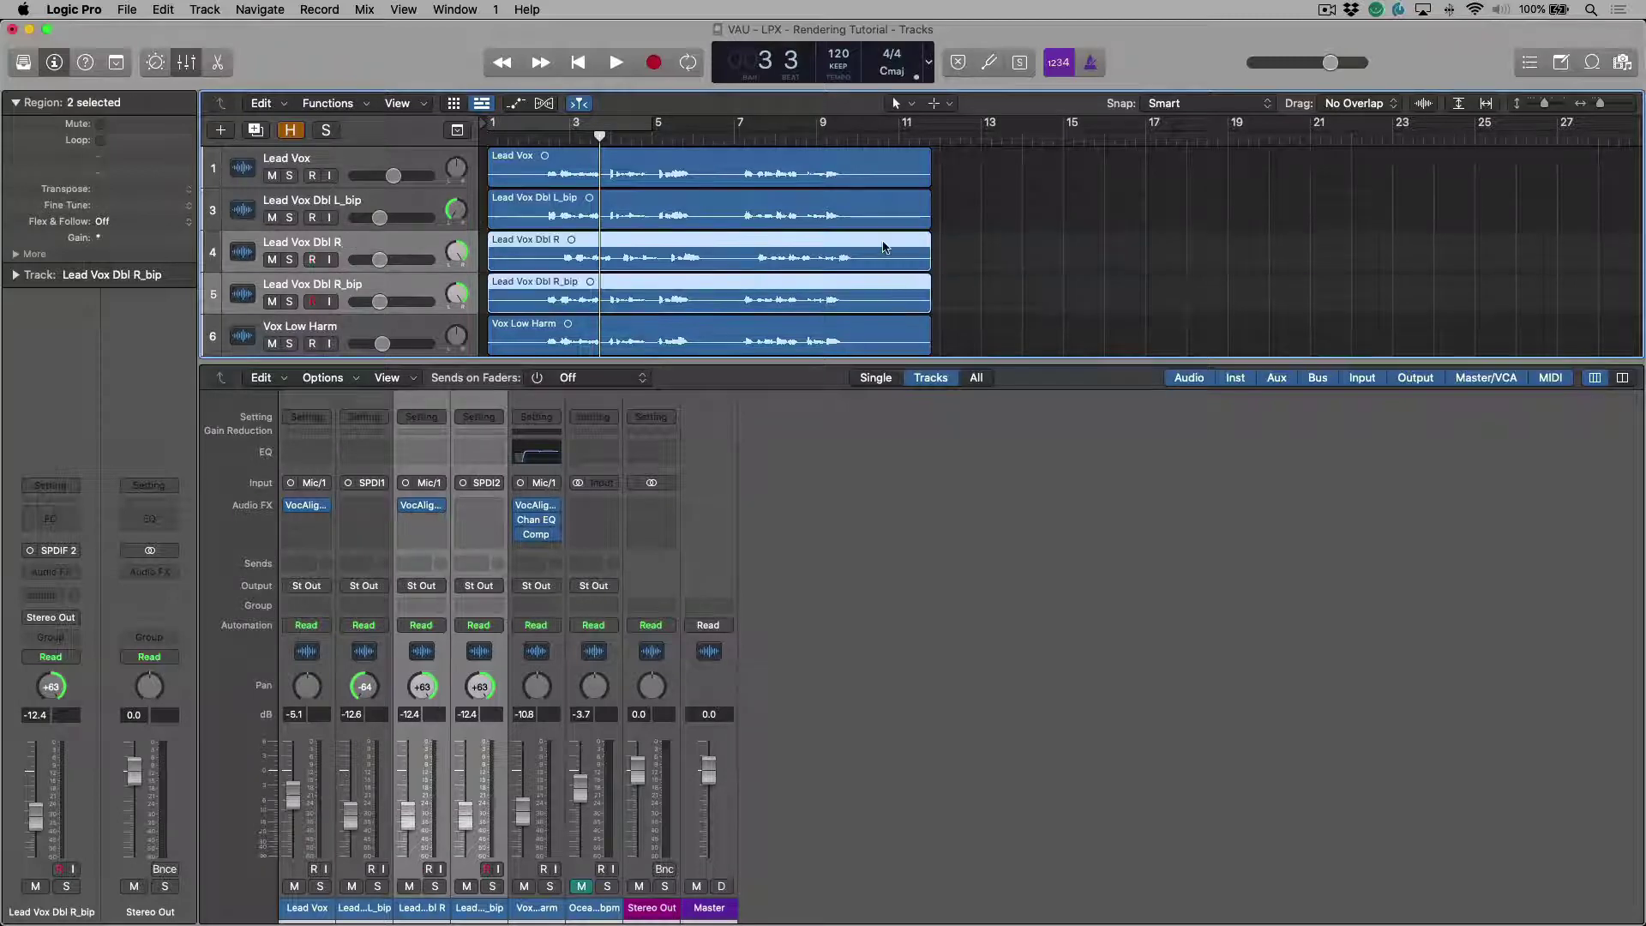
right_click(884, 244)
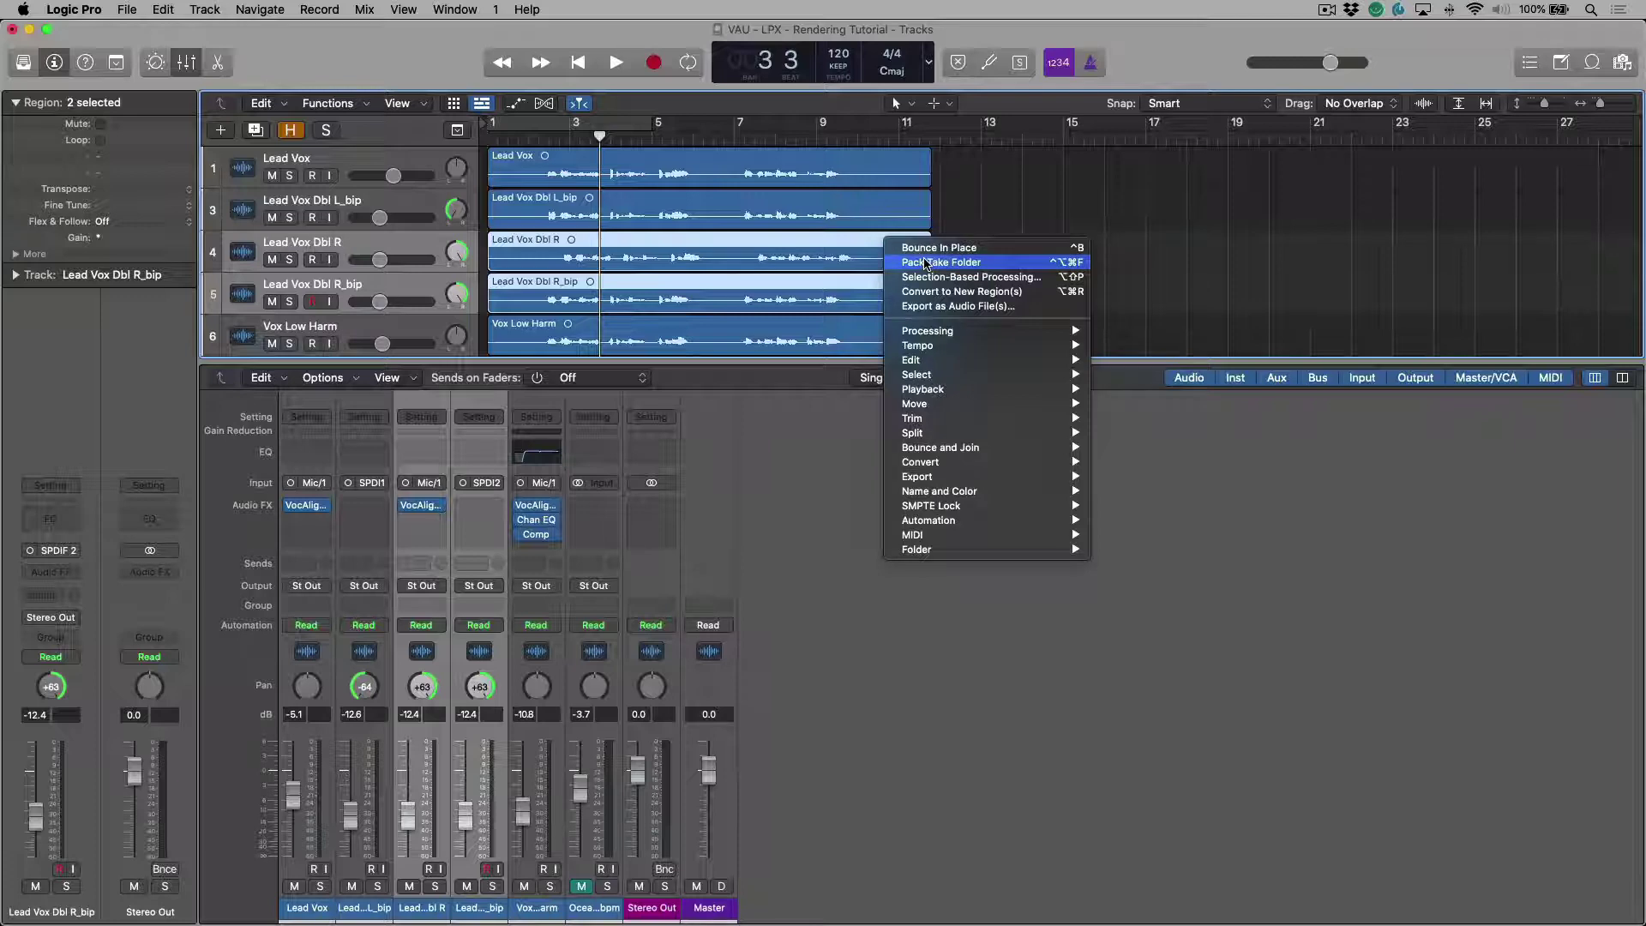
mouse_move(951, 551)
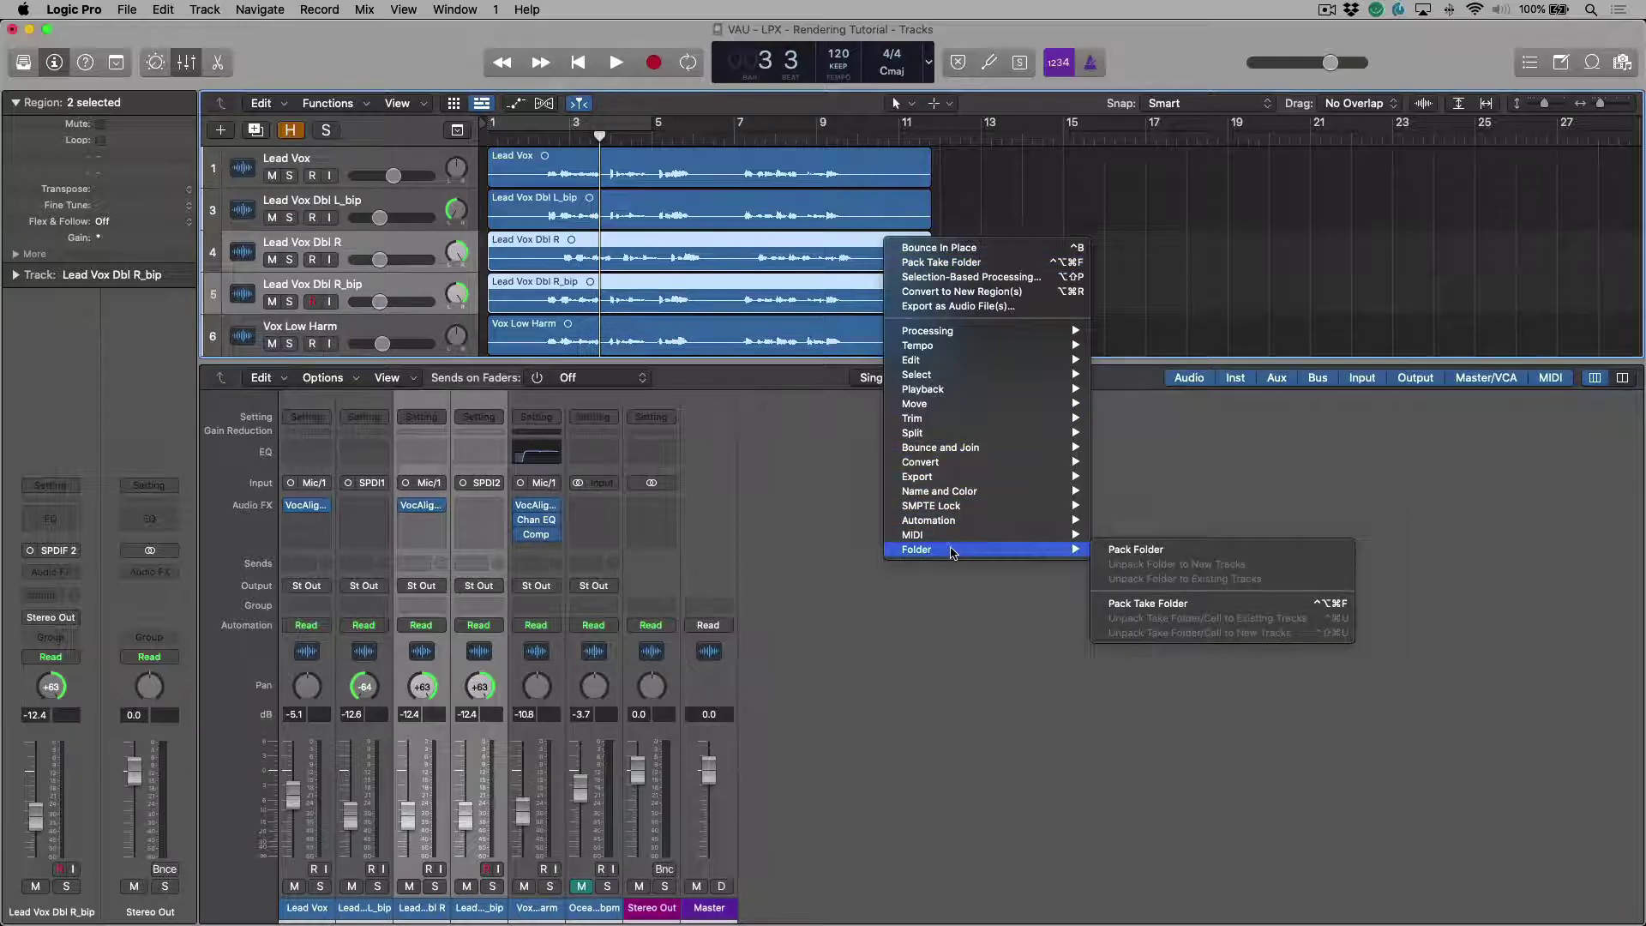
left_click(923, 263)
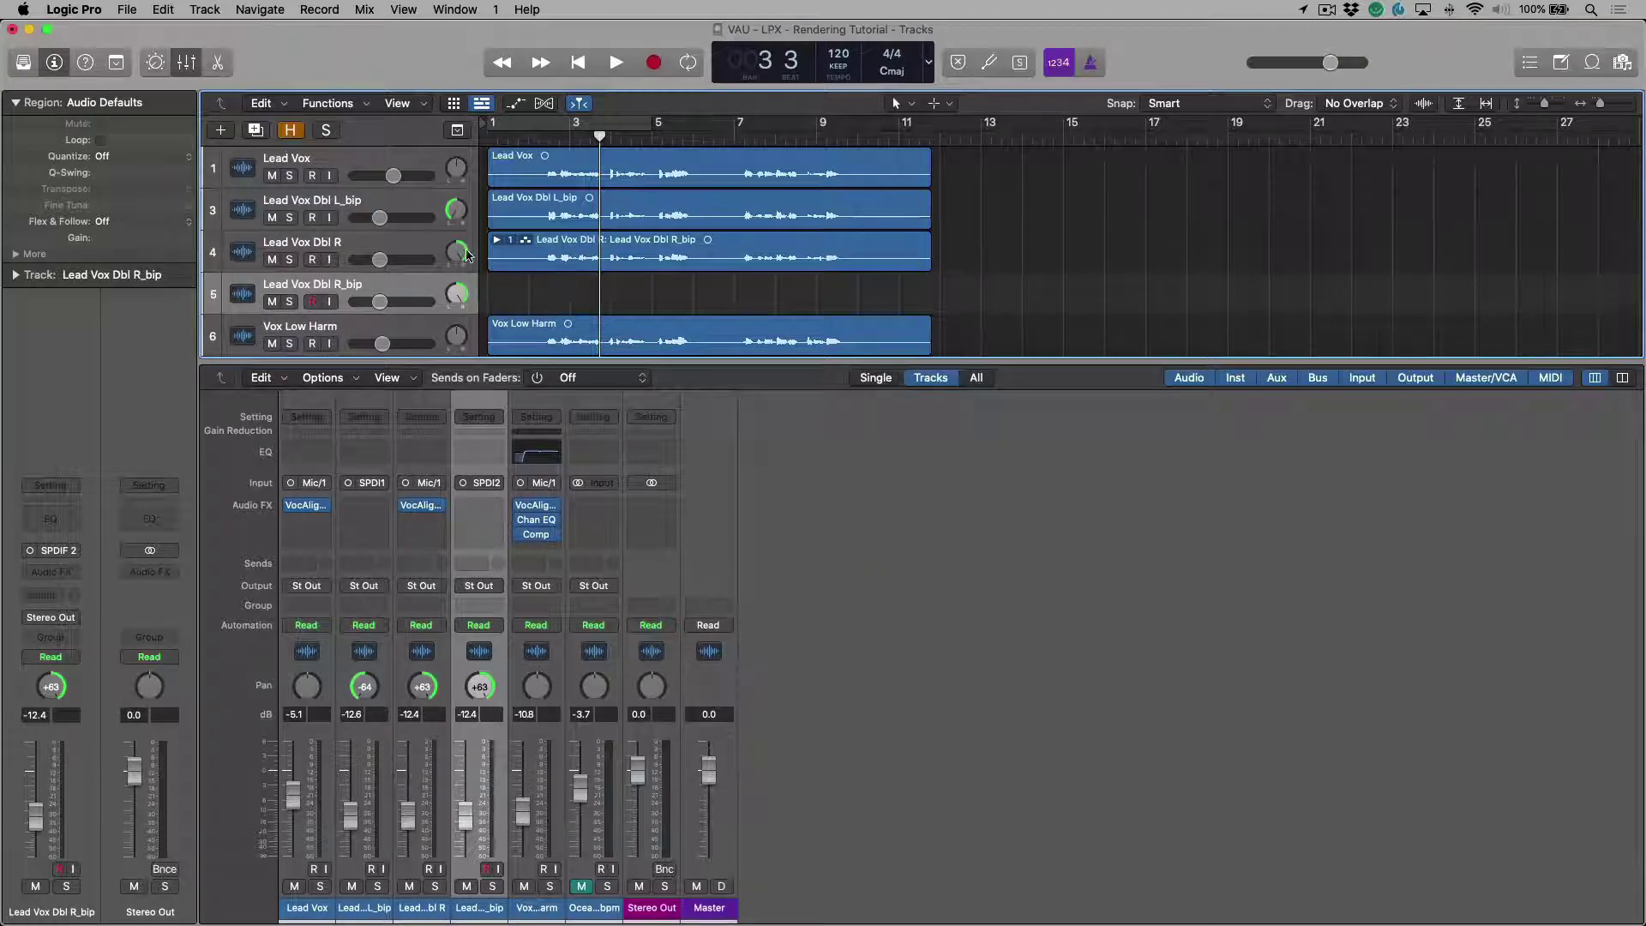
left_click(412, 248)
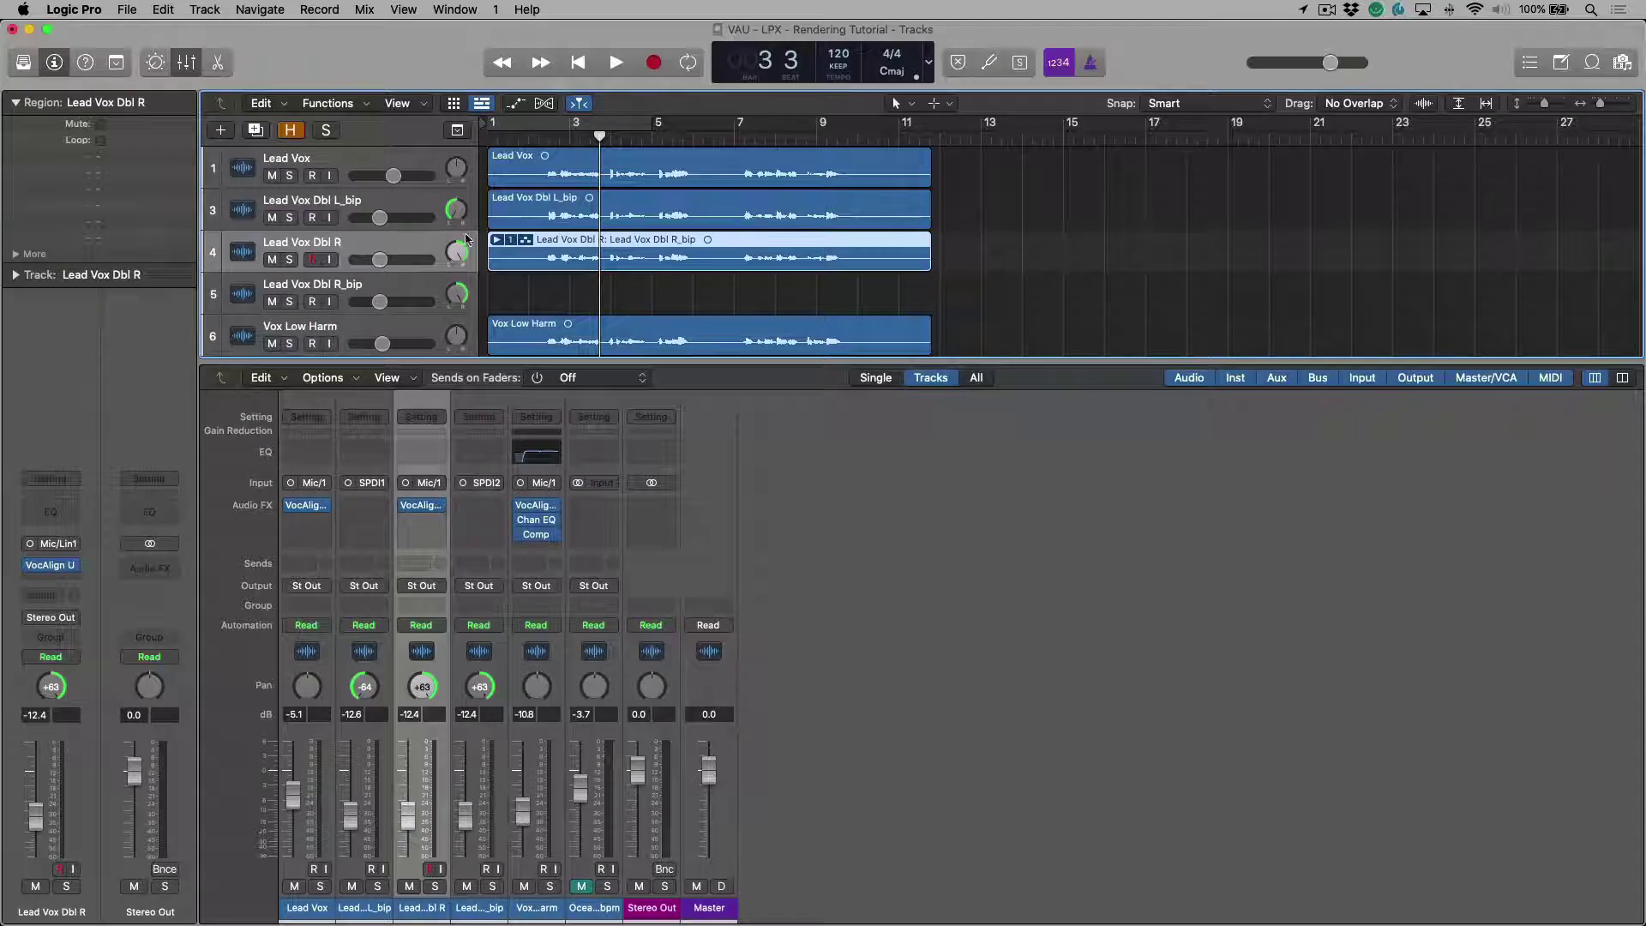
left_click(496, 240)
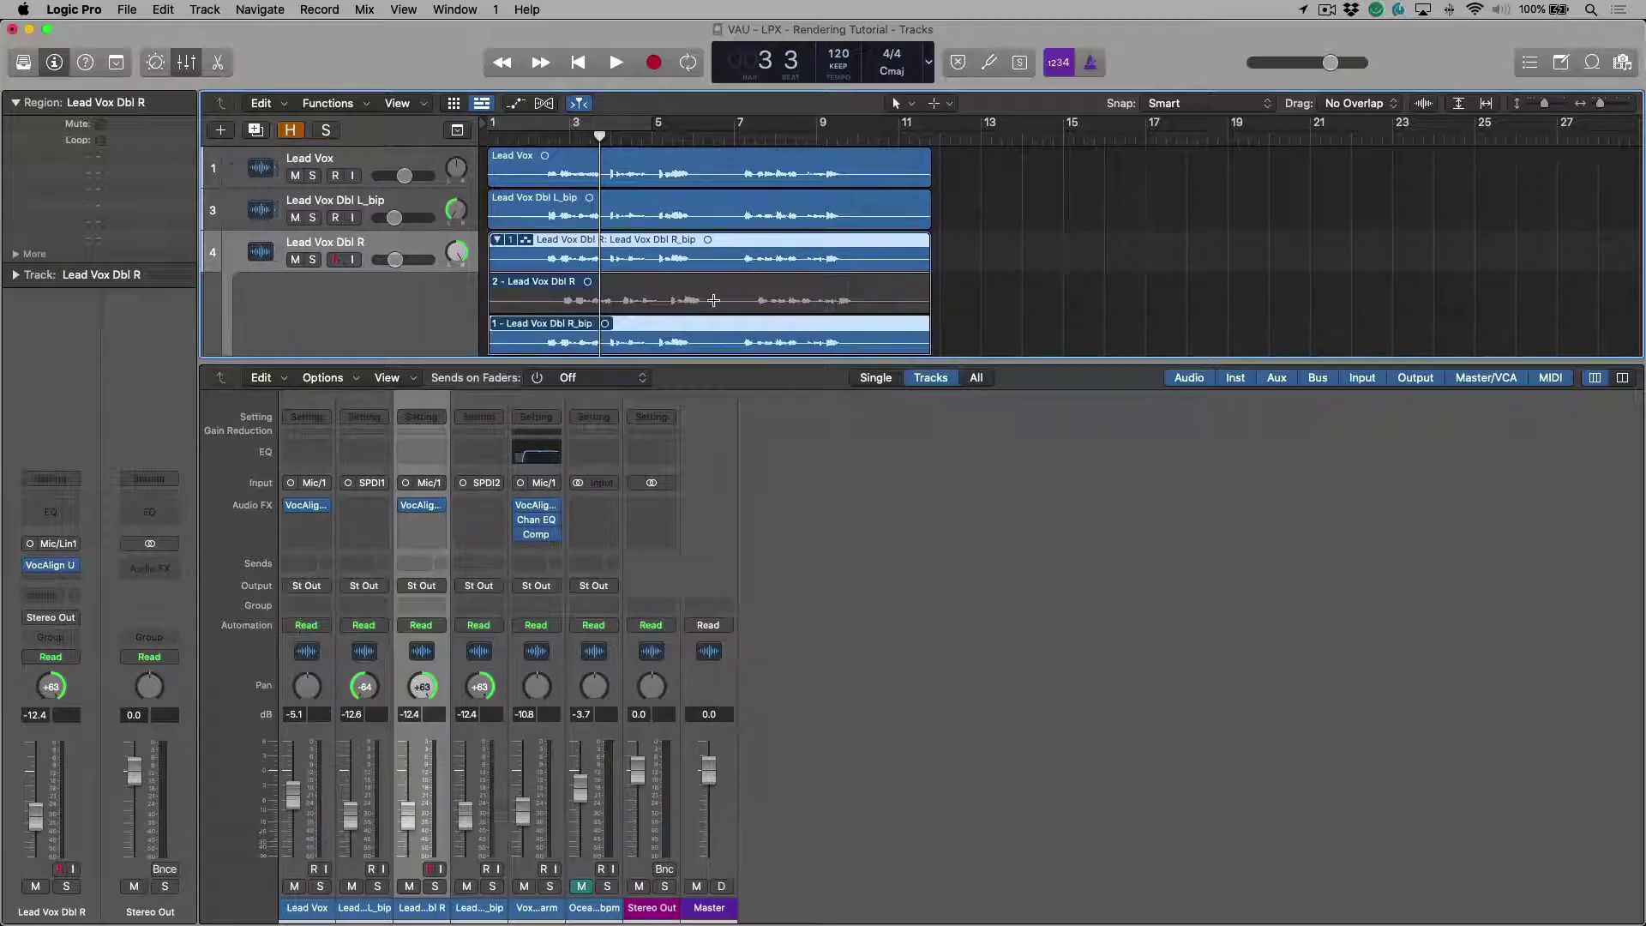
left_click_drag(713, 301, 550, 300)
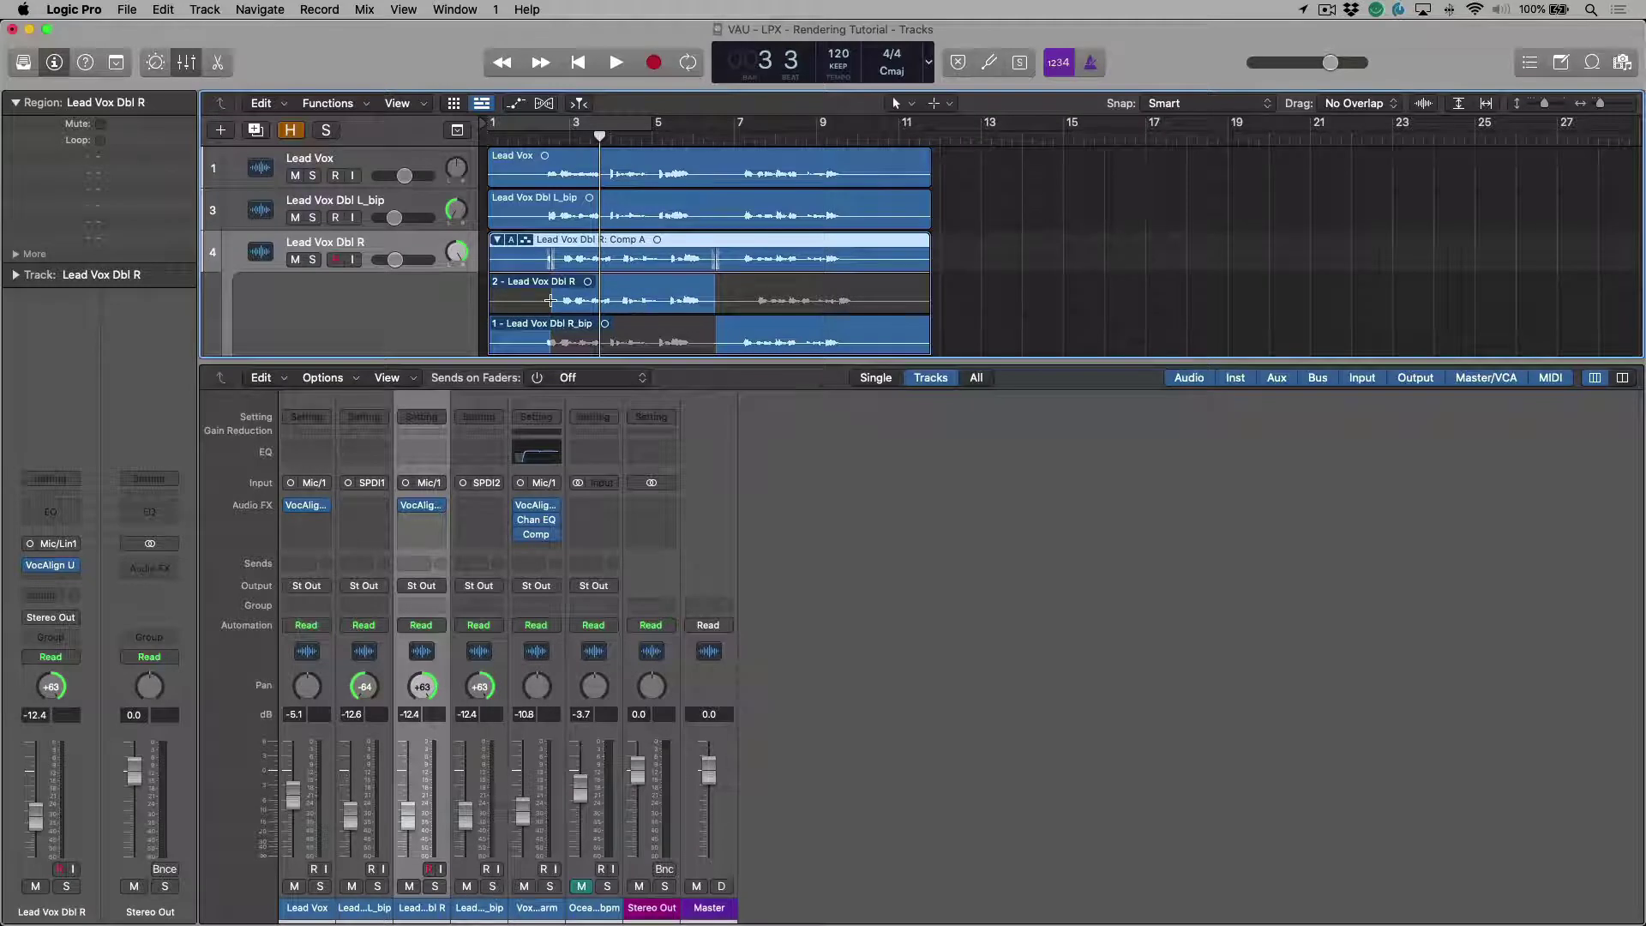
key("super+z")
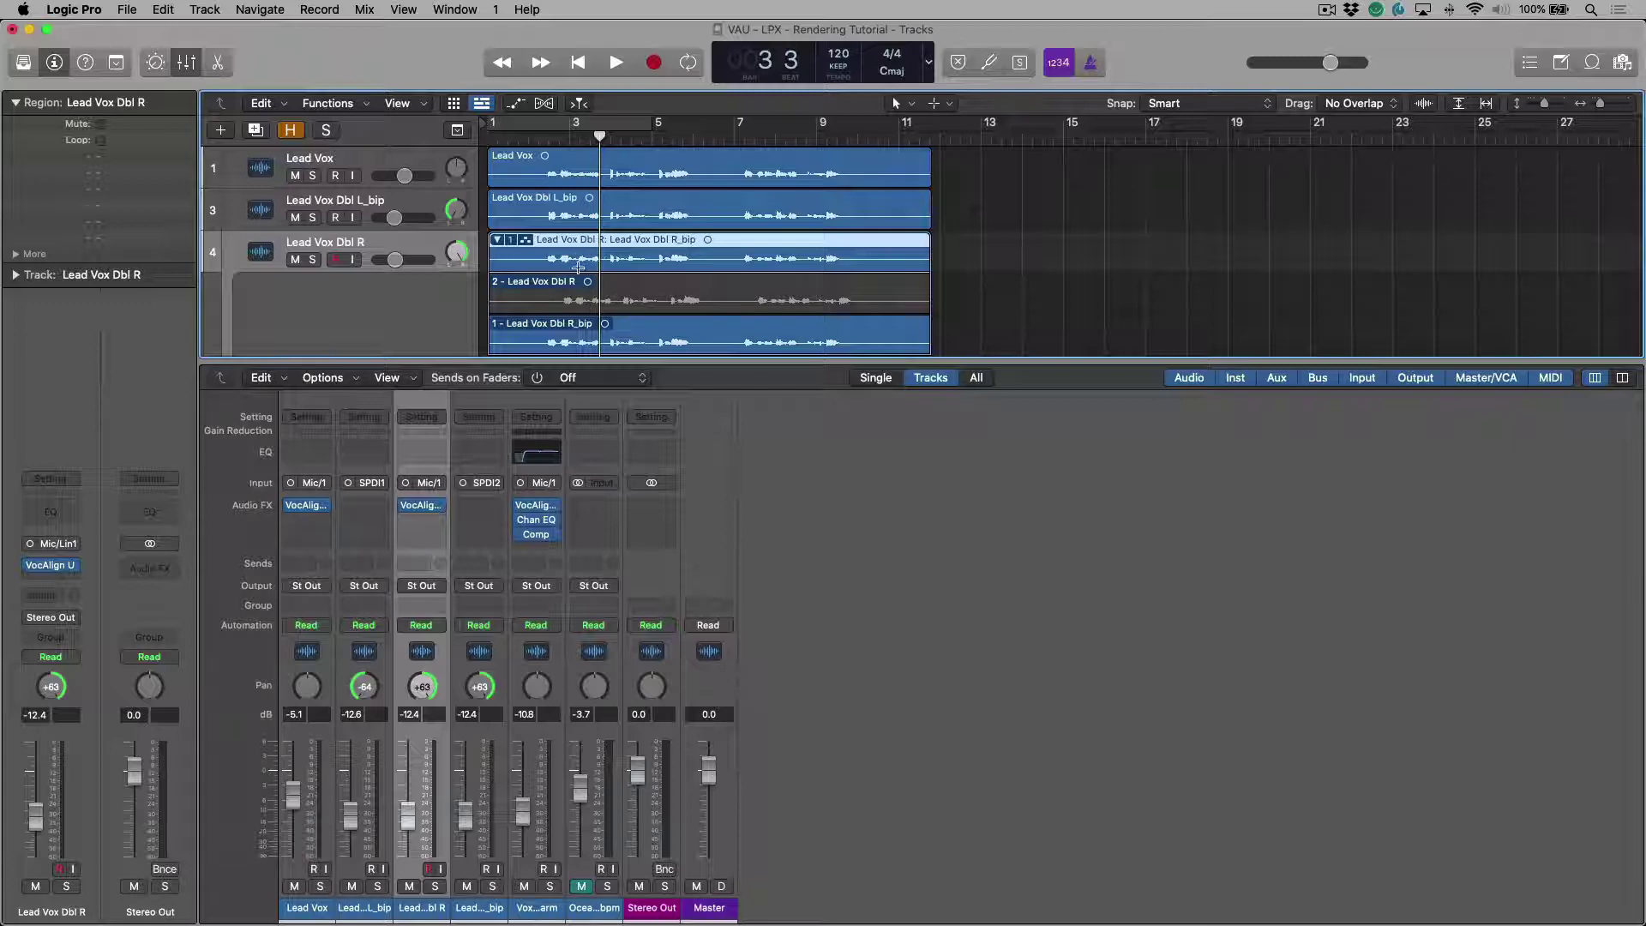
left_click(498, 240)
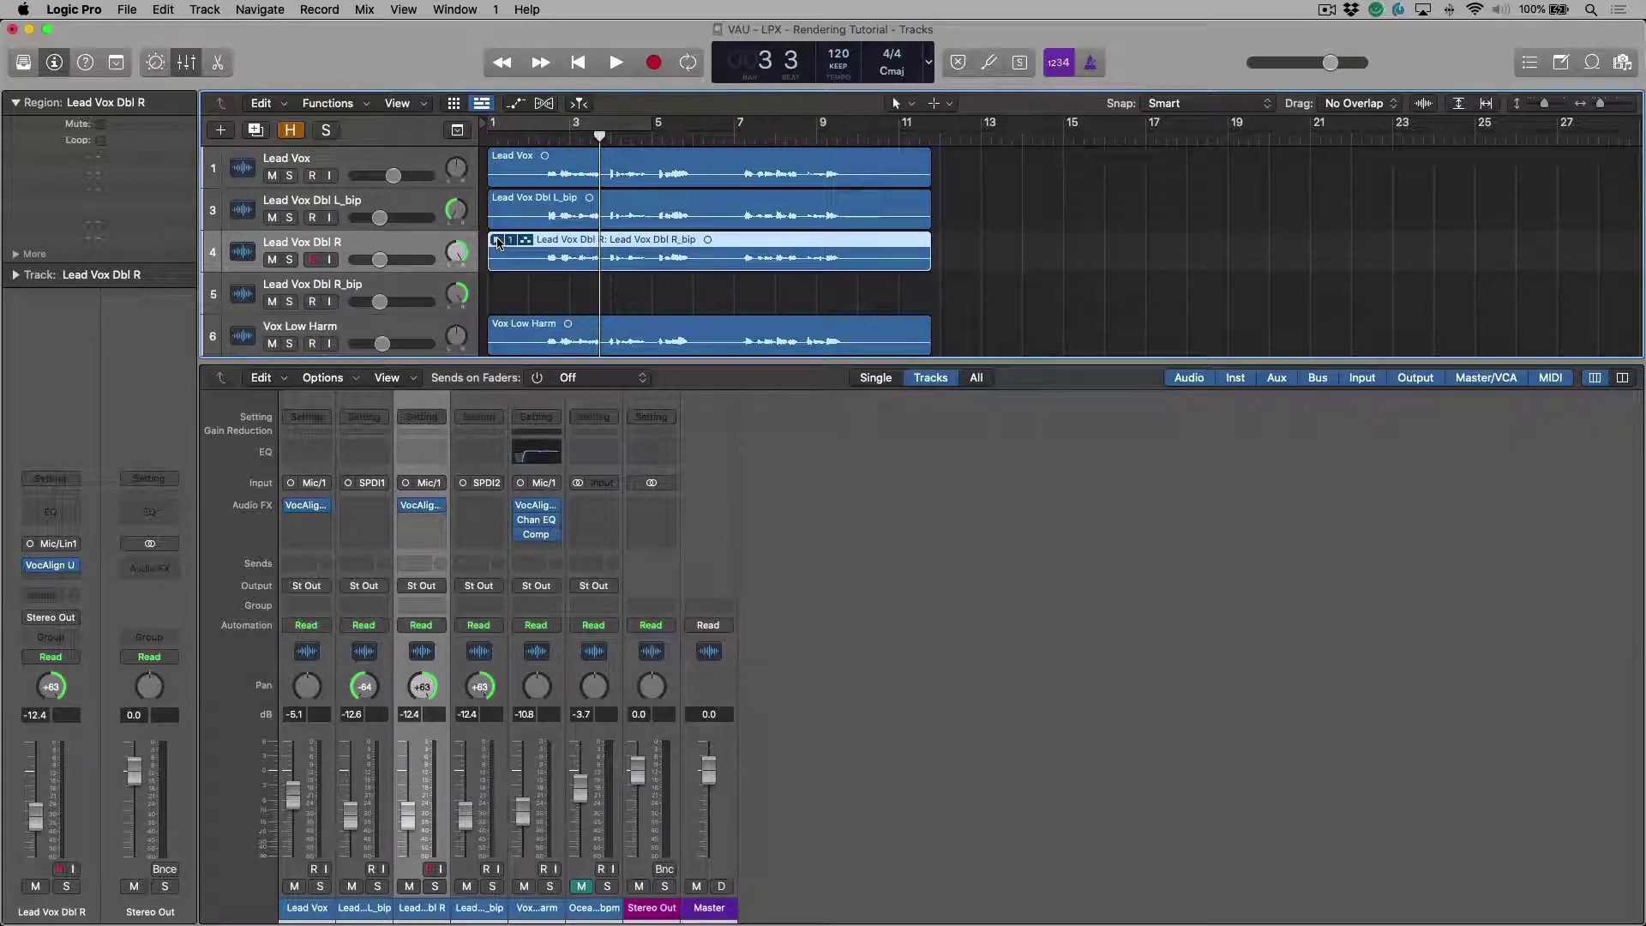
- Delete the empty Lead Vox Dbl R_bip track and reselect the Lead Vox Dbl R track
left_click(426, 286)
right_click(426, 285)
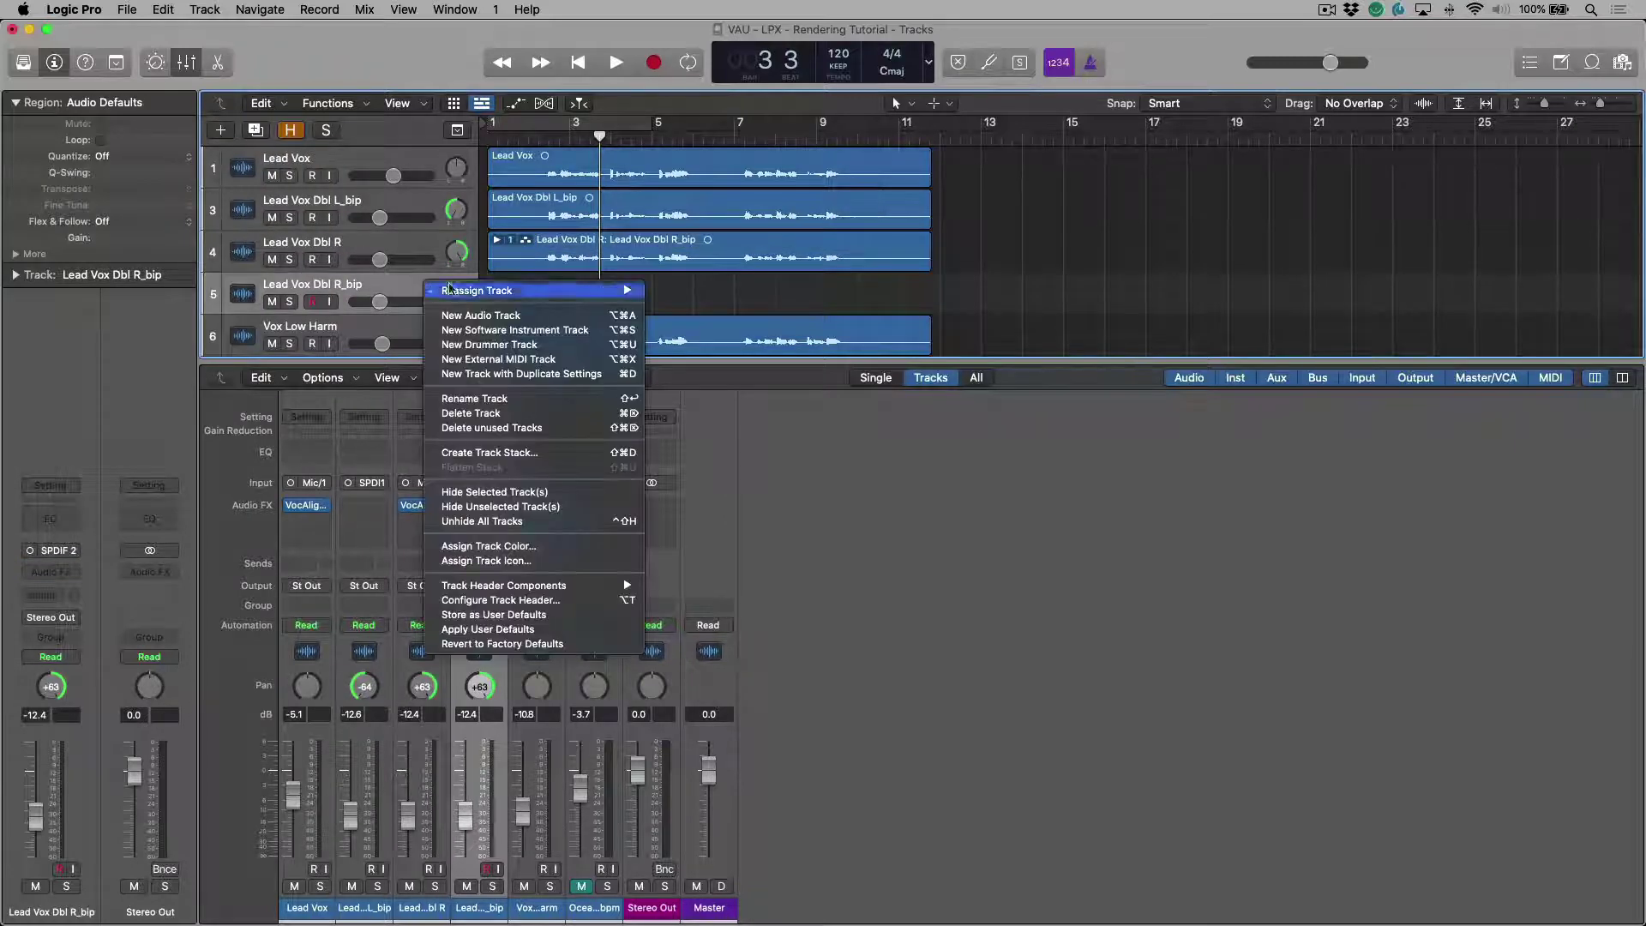
left_click(476, 413)
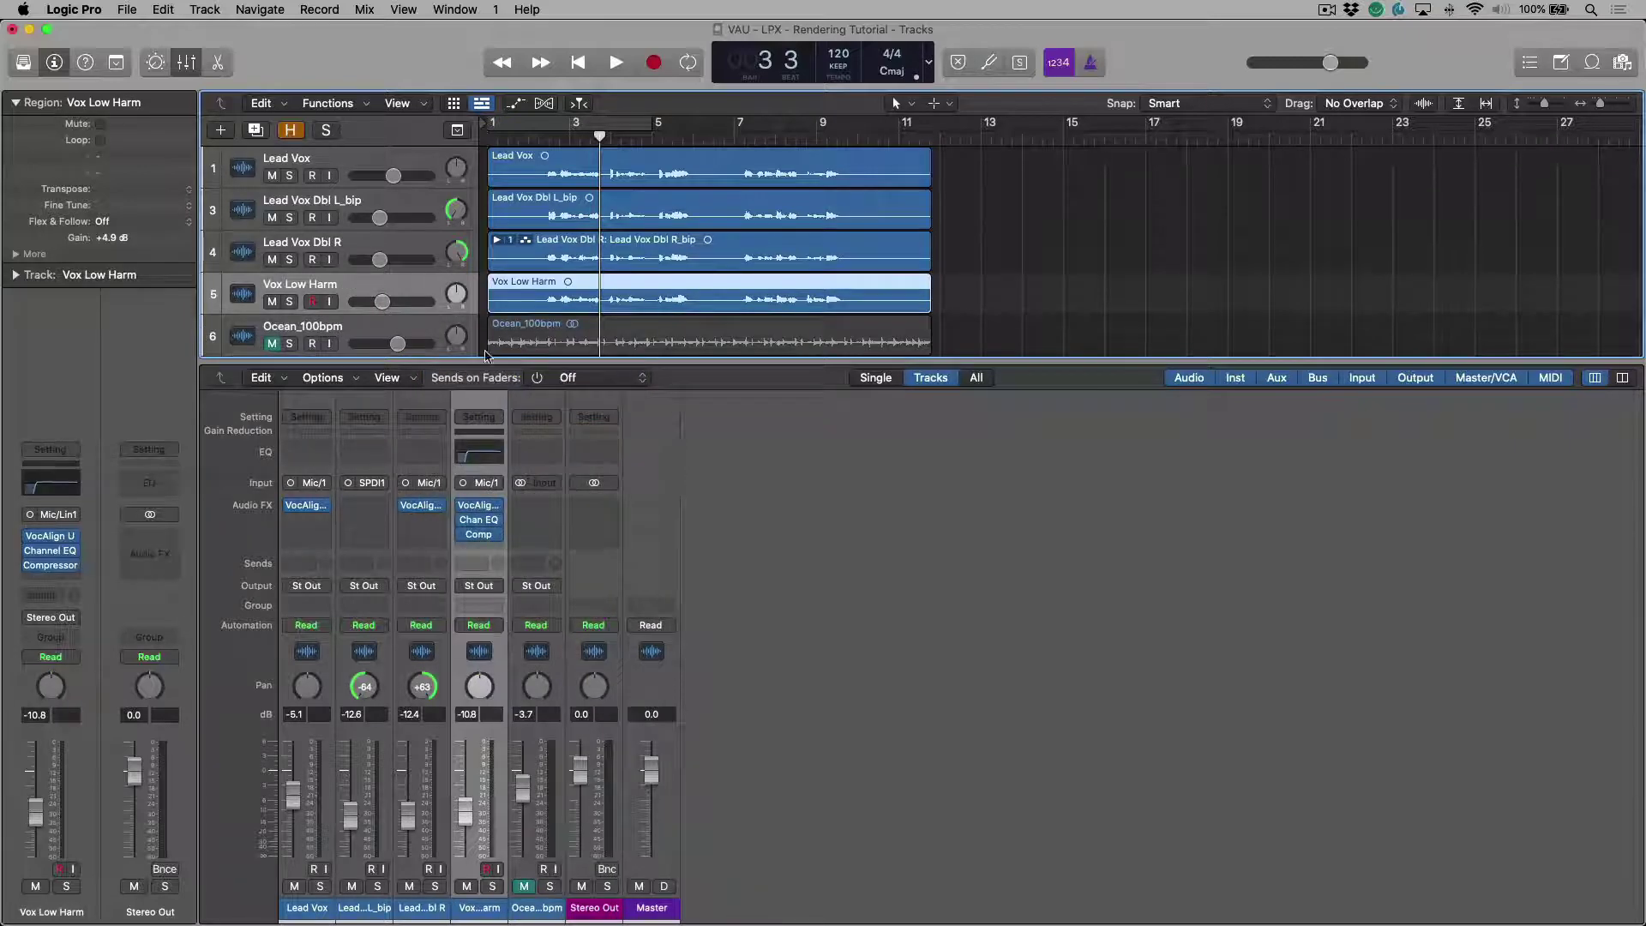
left_click(410, 250)
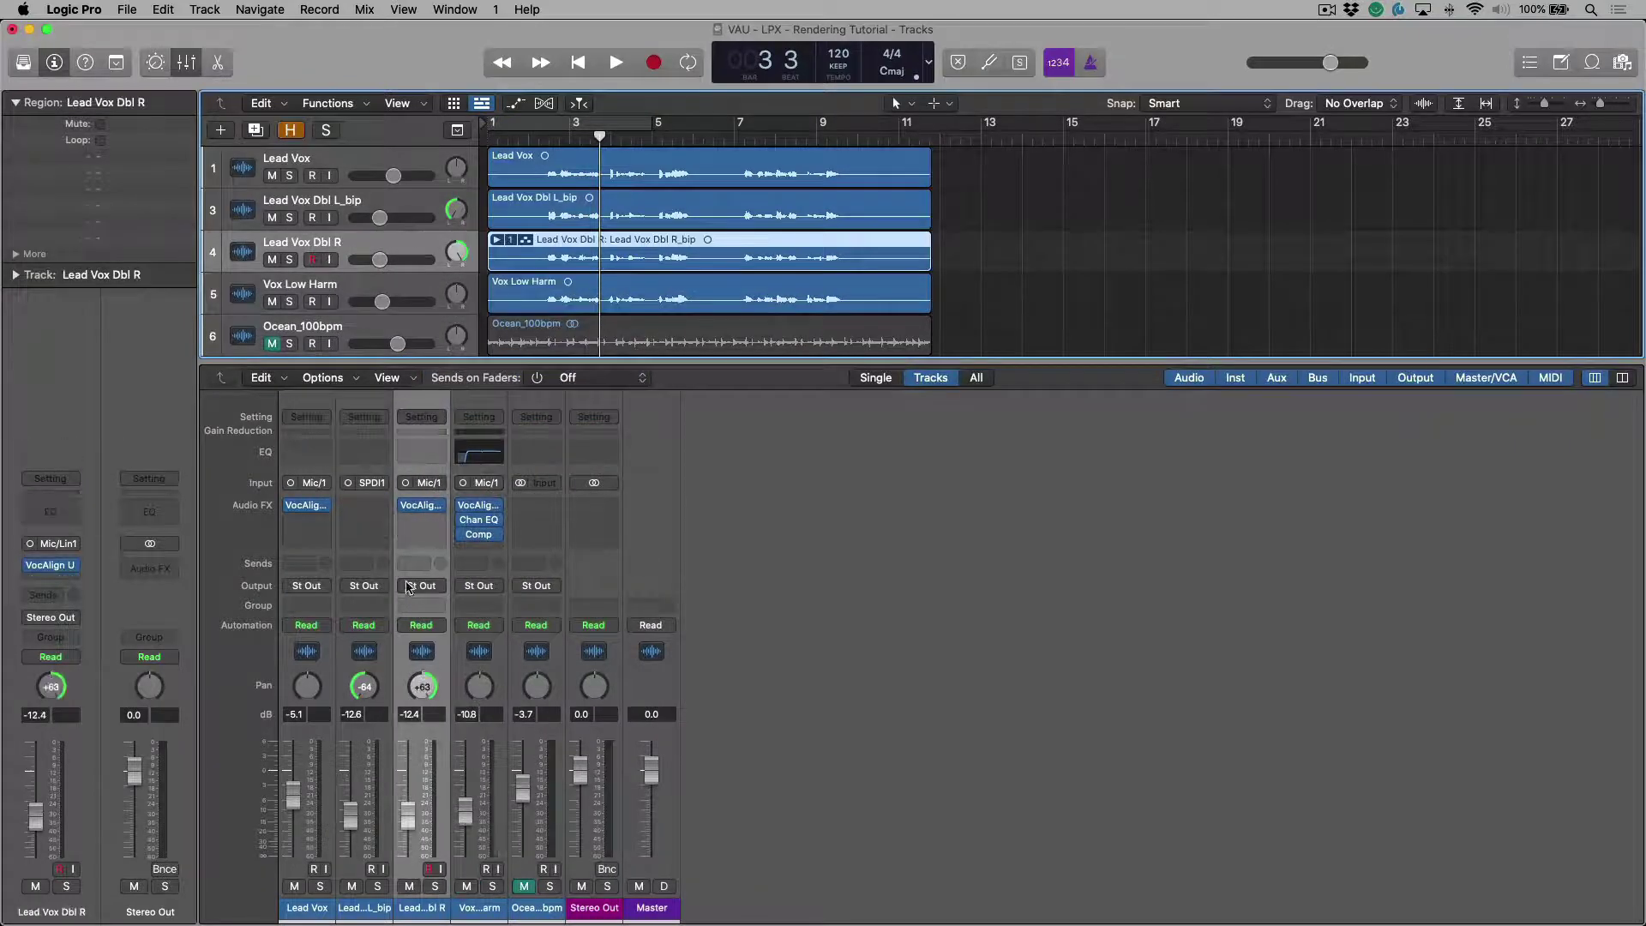
mouse_move(410, 512)
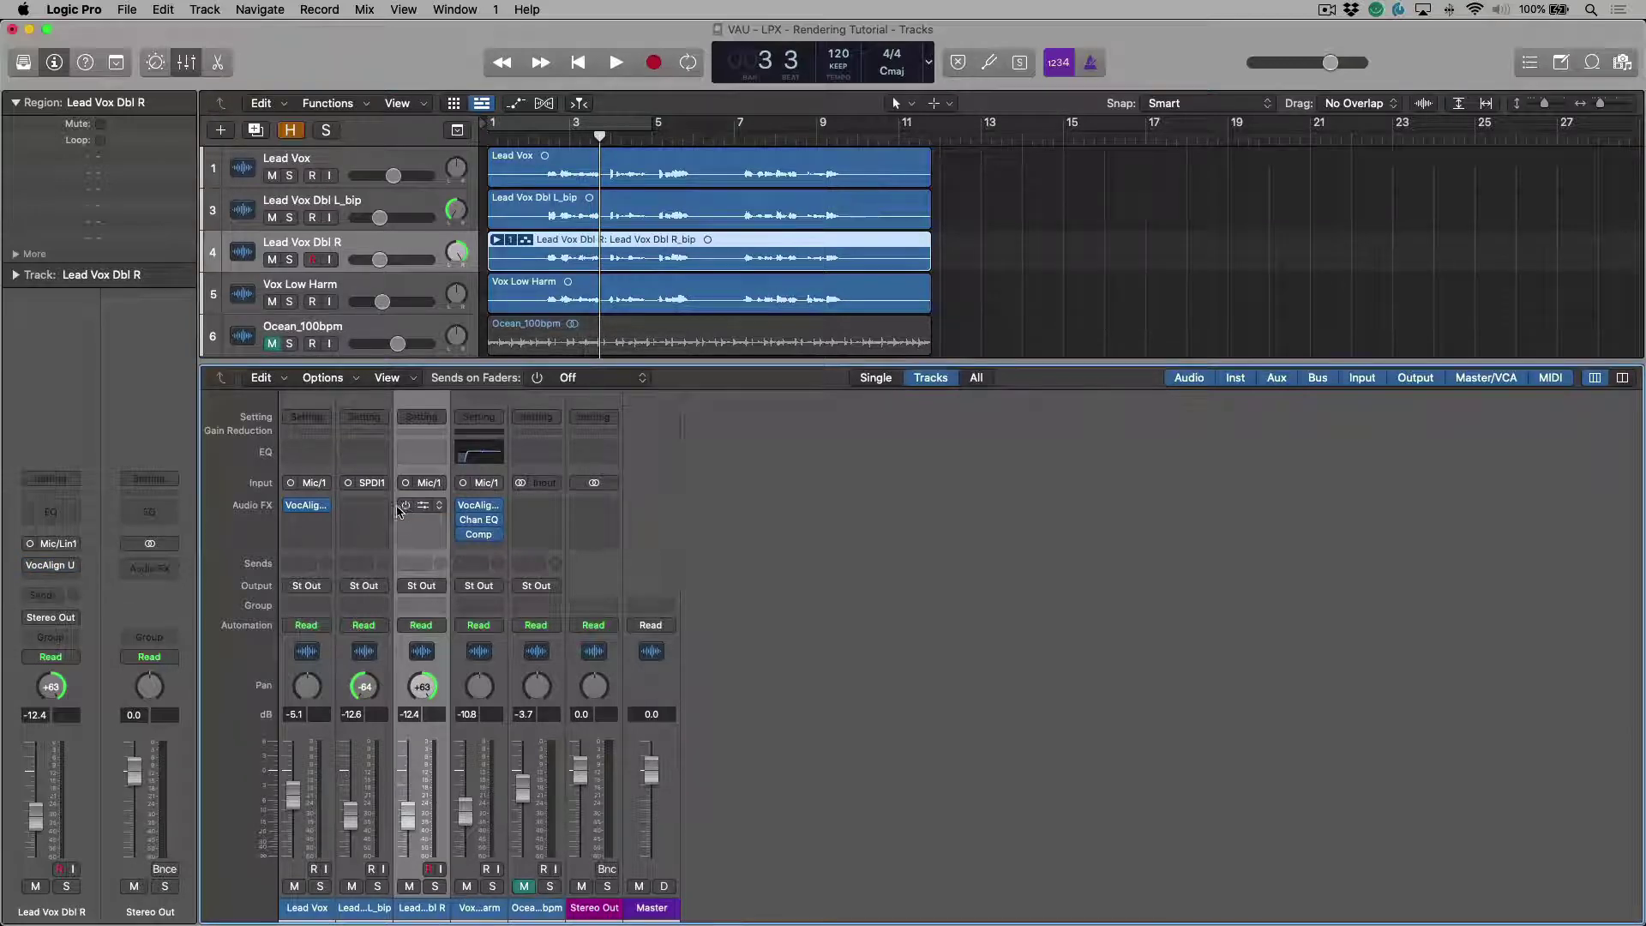
- Select the Vox Low Harm region and switch off its Channel EQ in the mixer
left_click(688, 285)
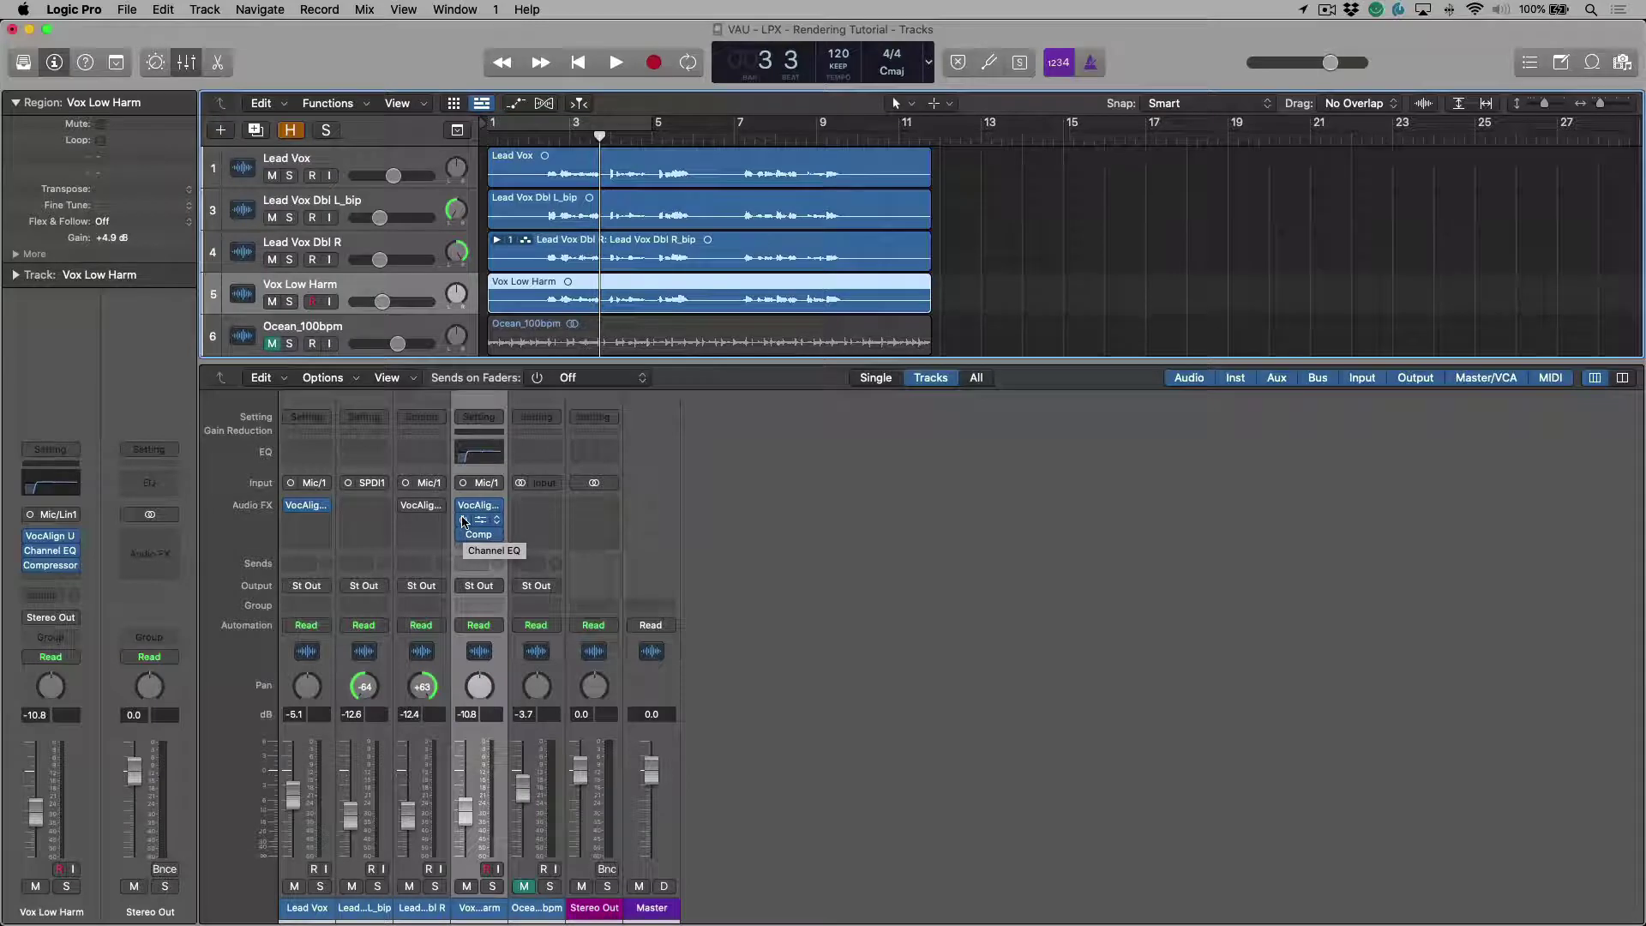
left_click(463, 520)
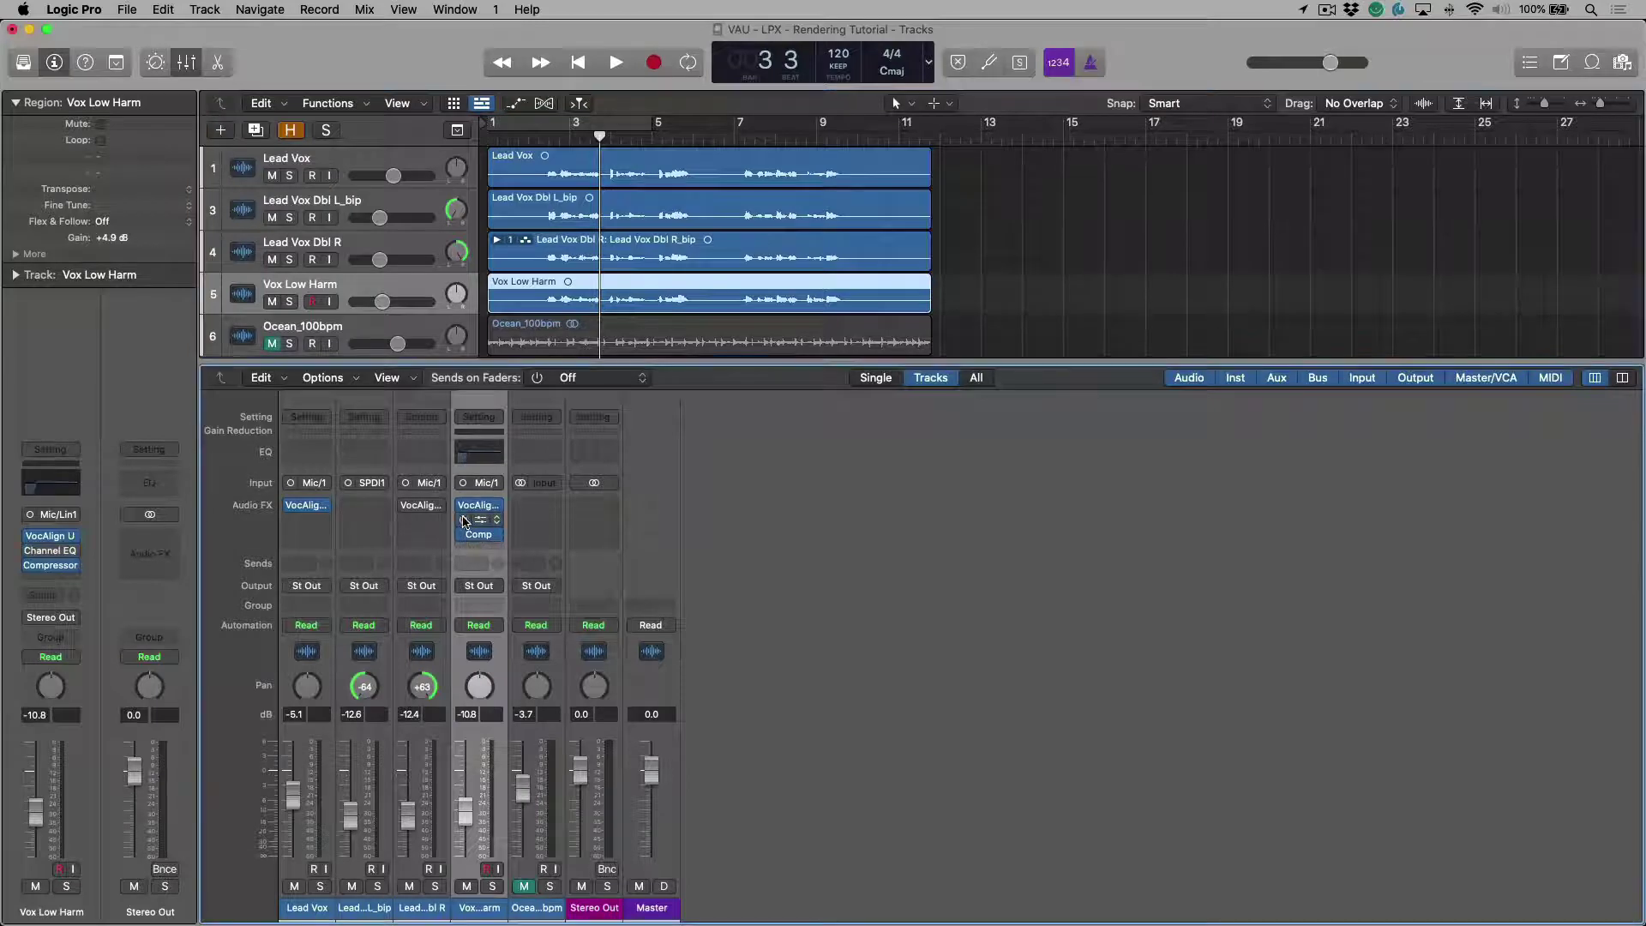
- Bounce the Vox Low Harm region in place to a new track with Source set to Mute
right_click(683, 284)
left_click(720, 304)
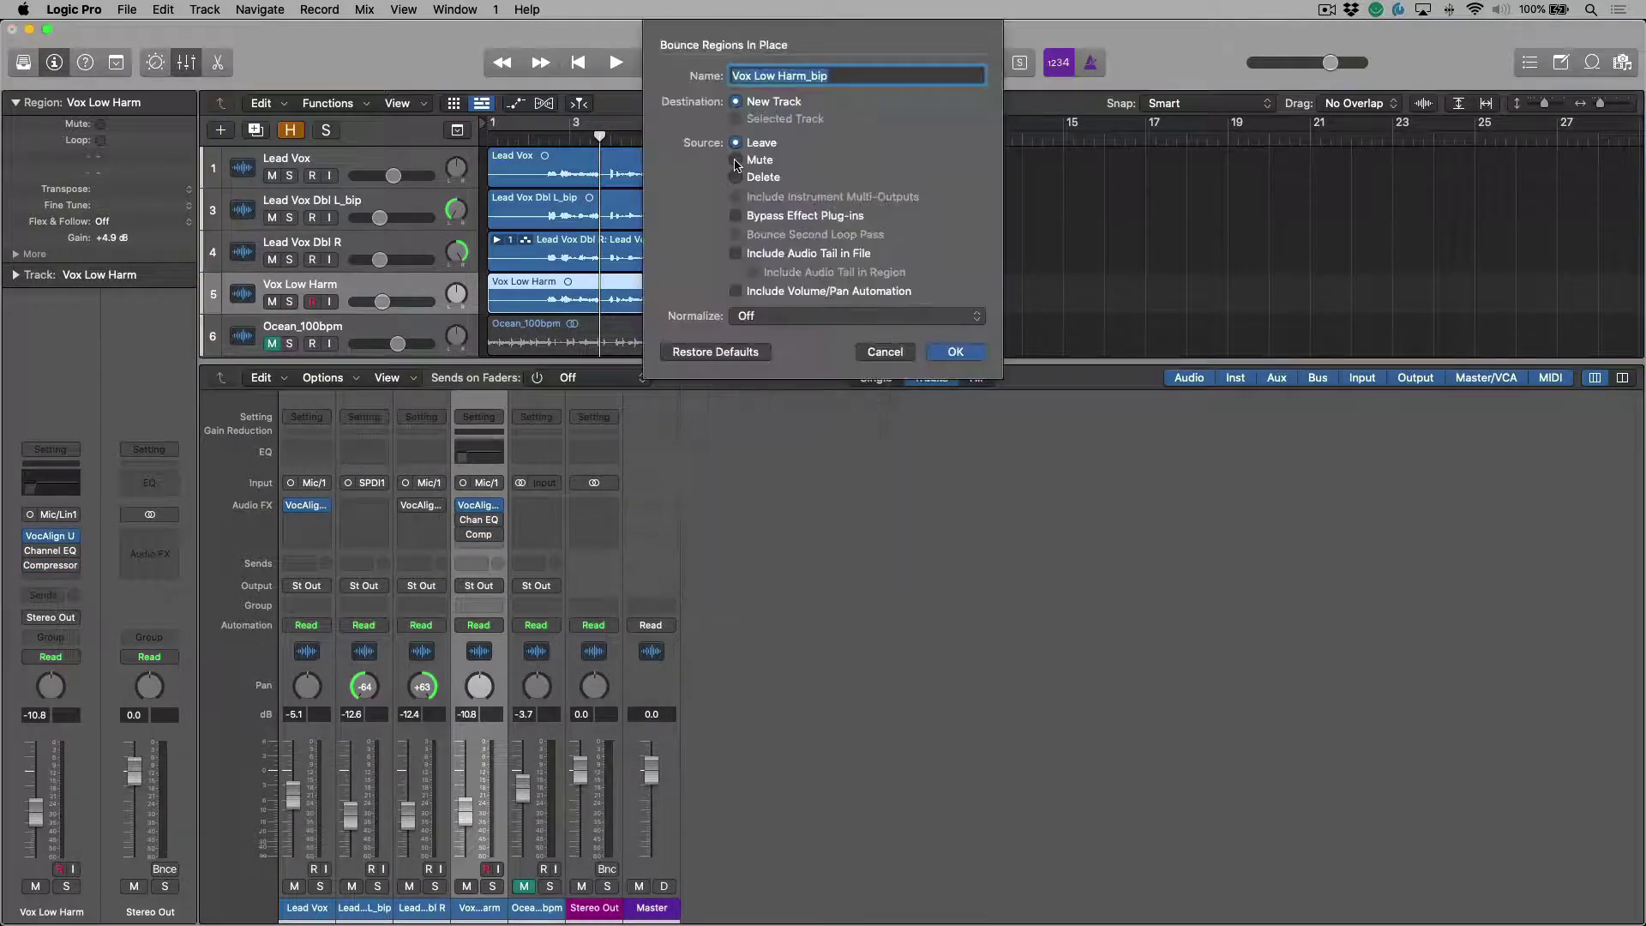
left_click(736, 161)
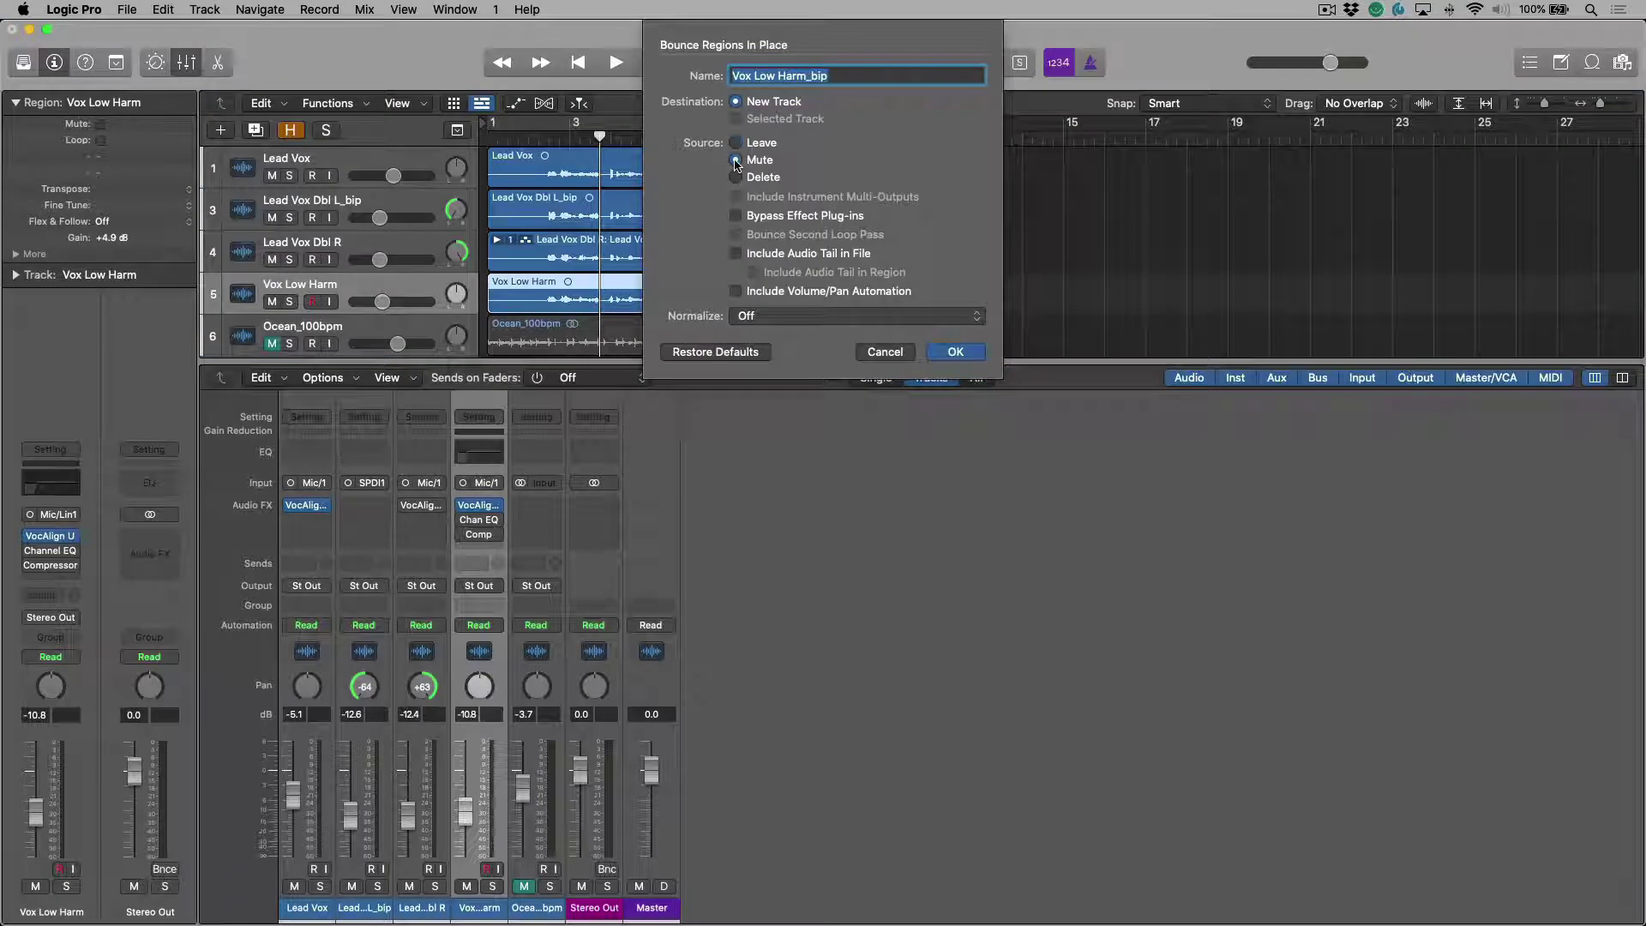
left_click(973, 351)
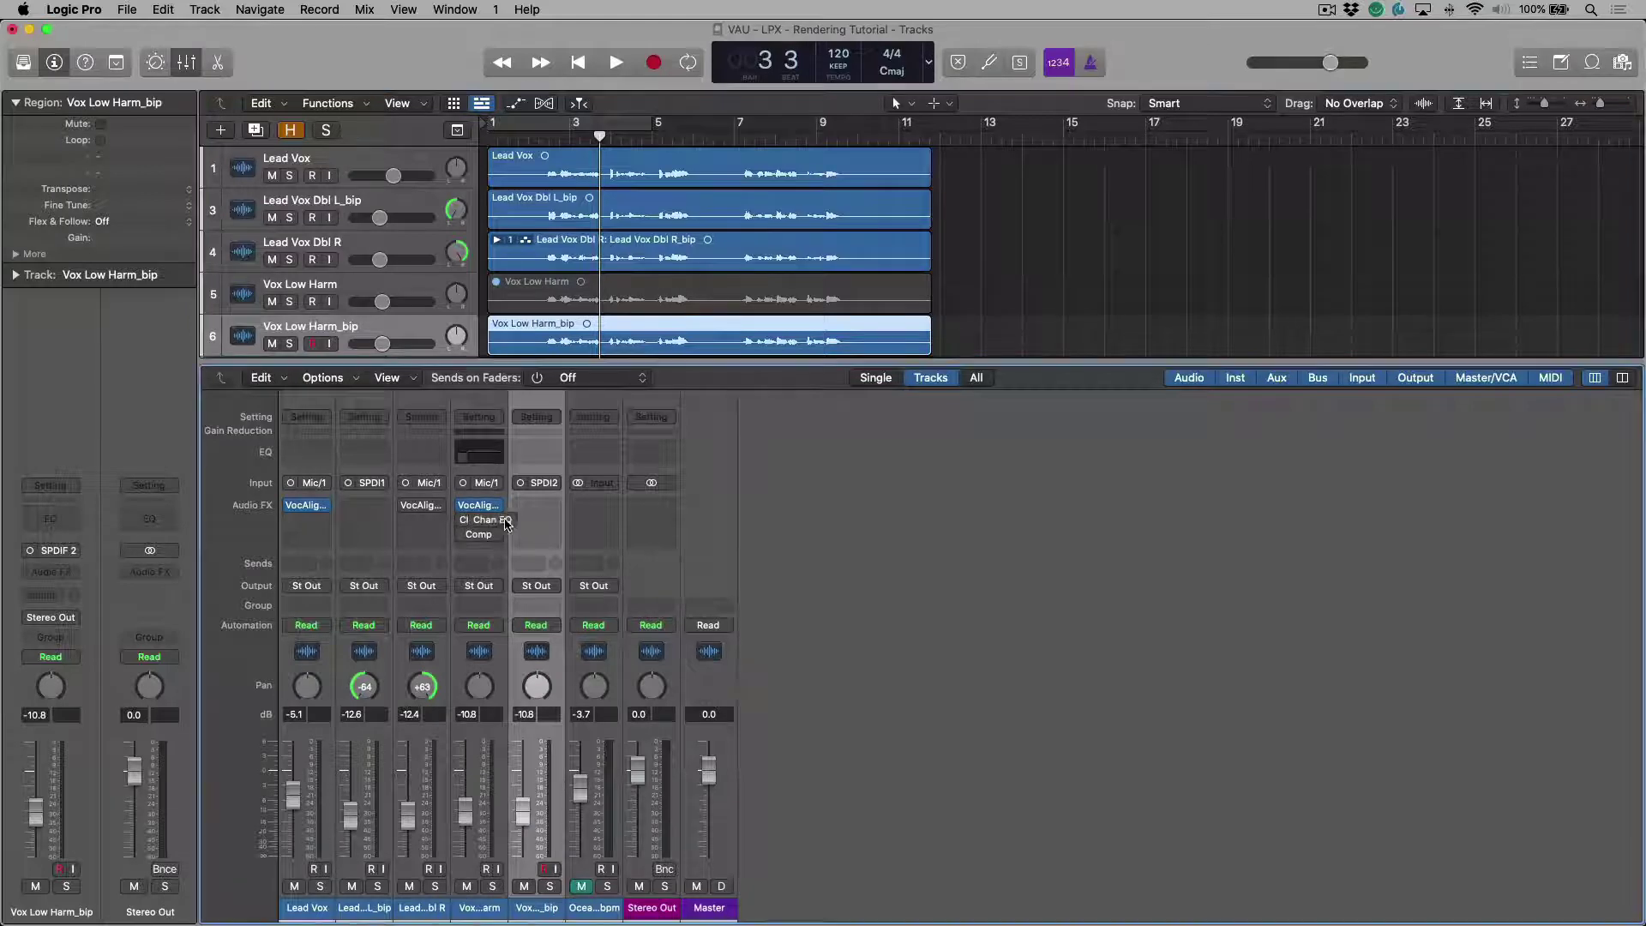
- Move Channel EQ and Compressor to Vox Low Harm_bip, hide the original Vox Low Harm, and re-enable the EQ
left_click_drag(506, 524, 538, 542)
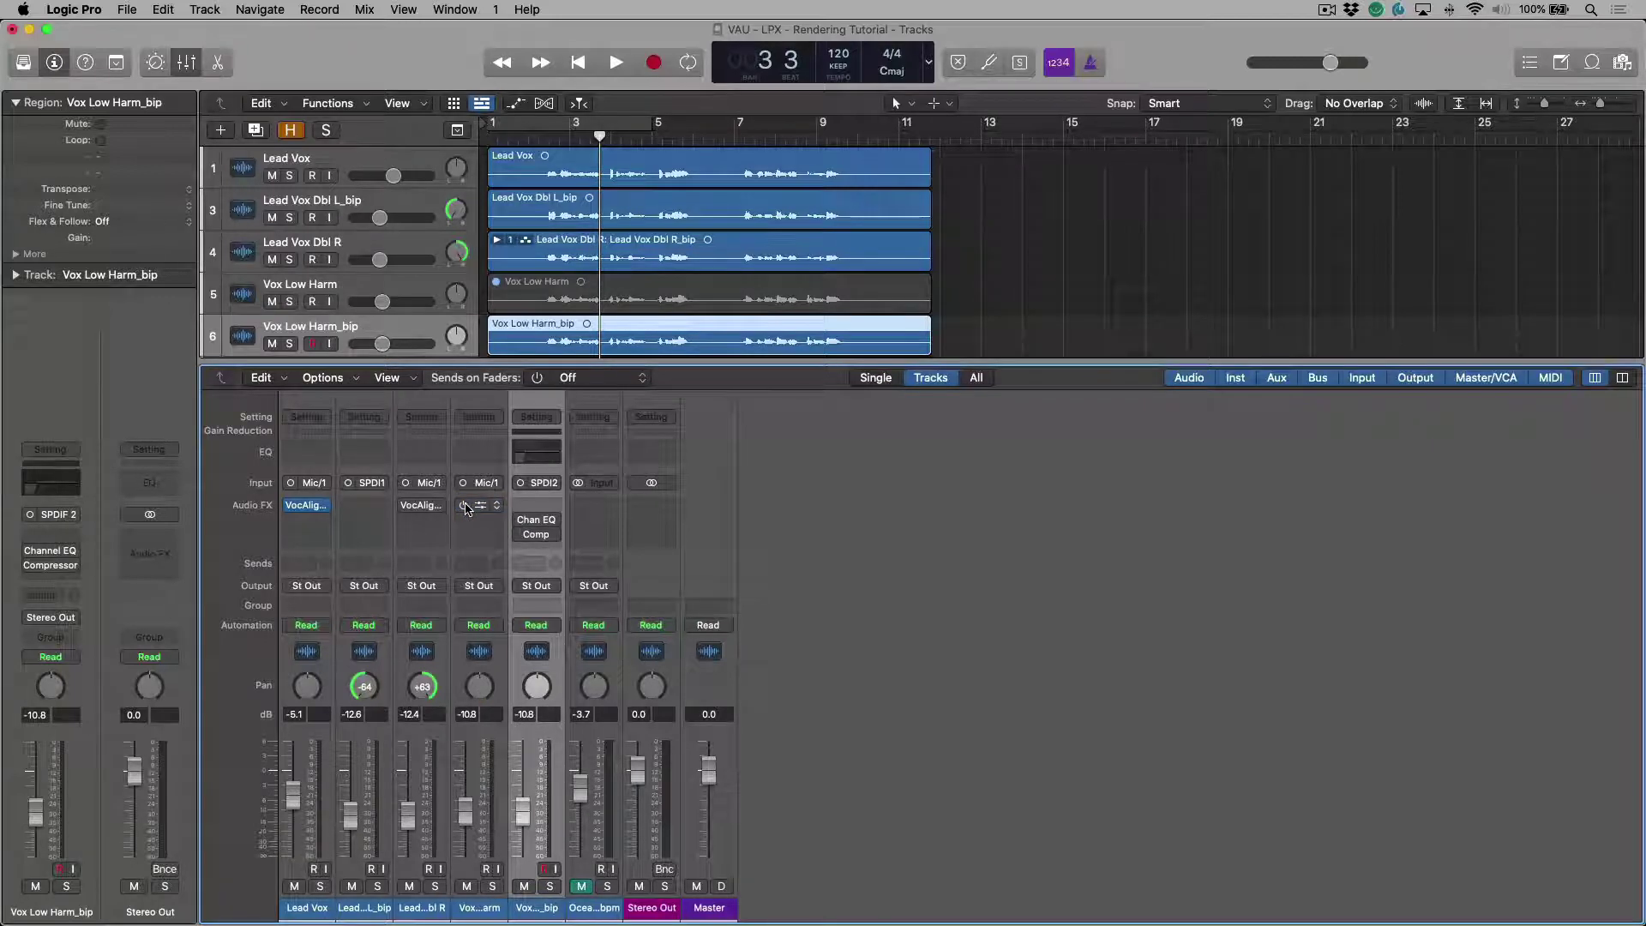
left_click(430, 289)
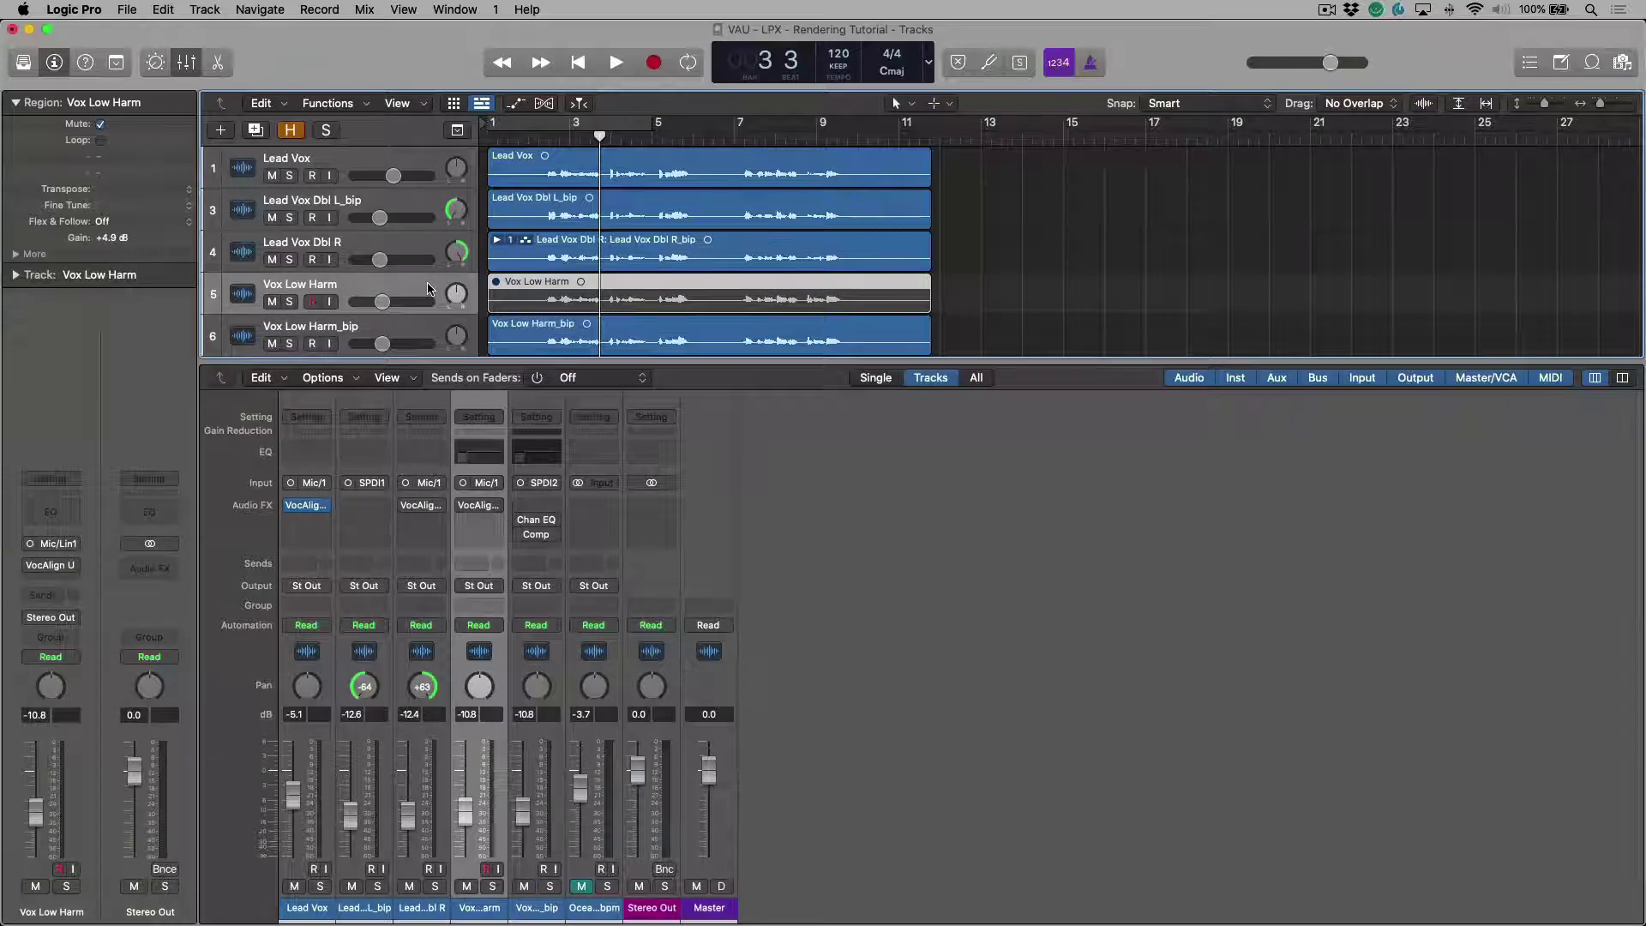
key("h")
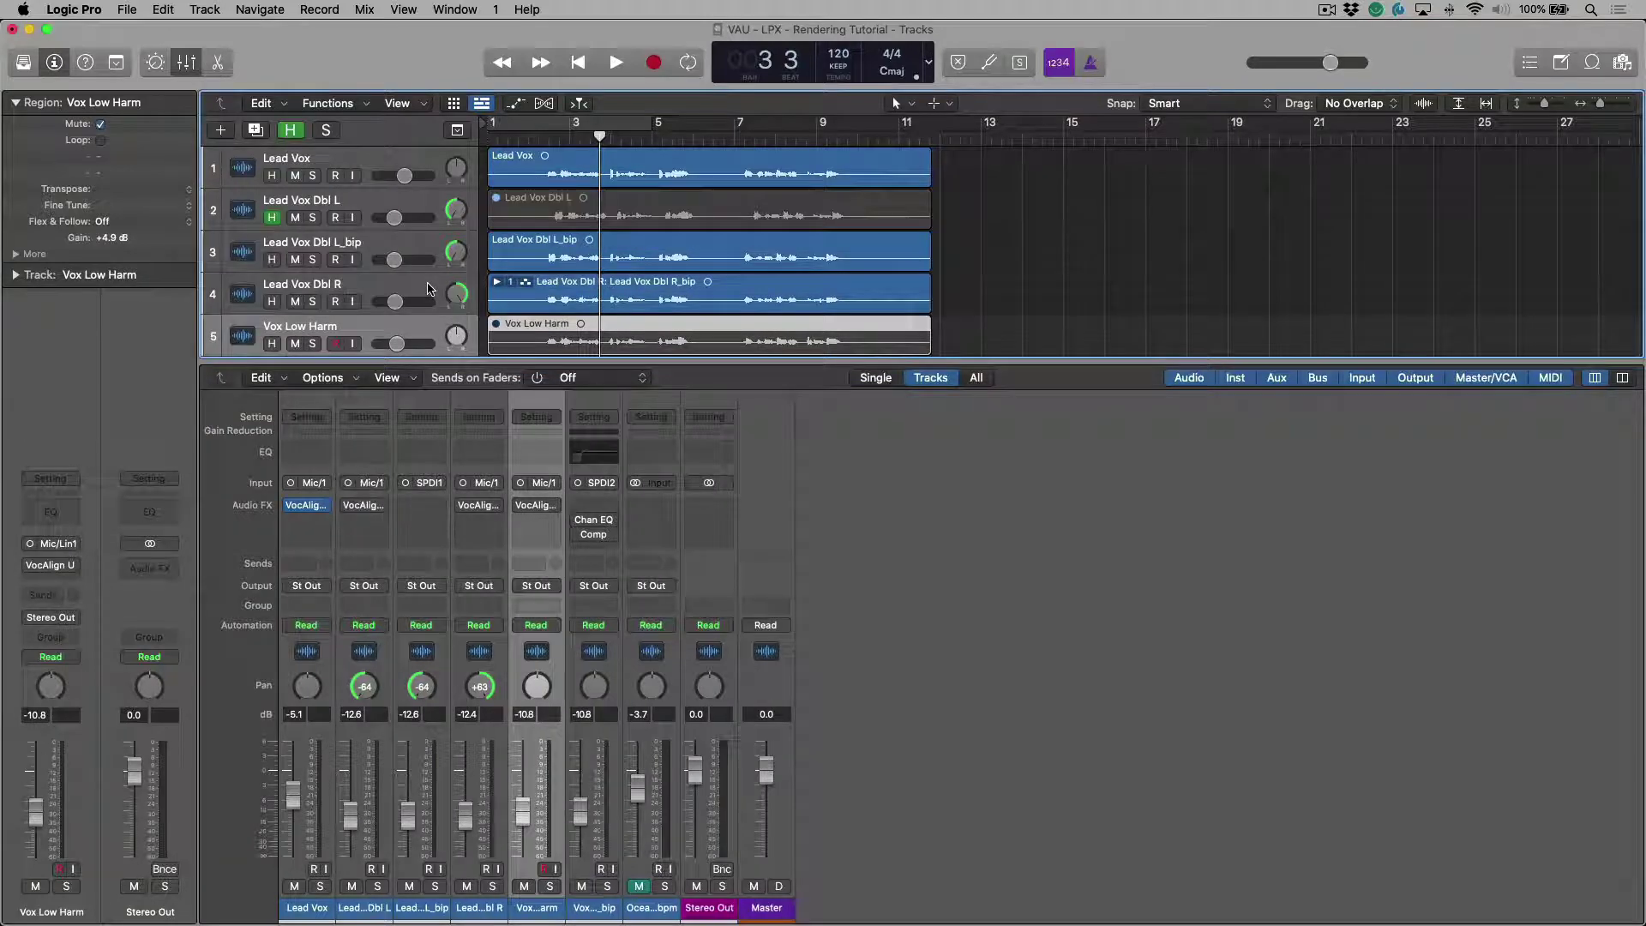
left_click(273, 344)
key("h")
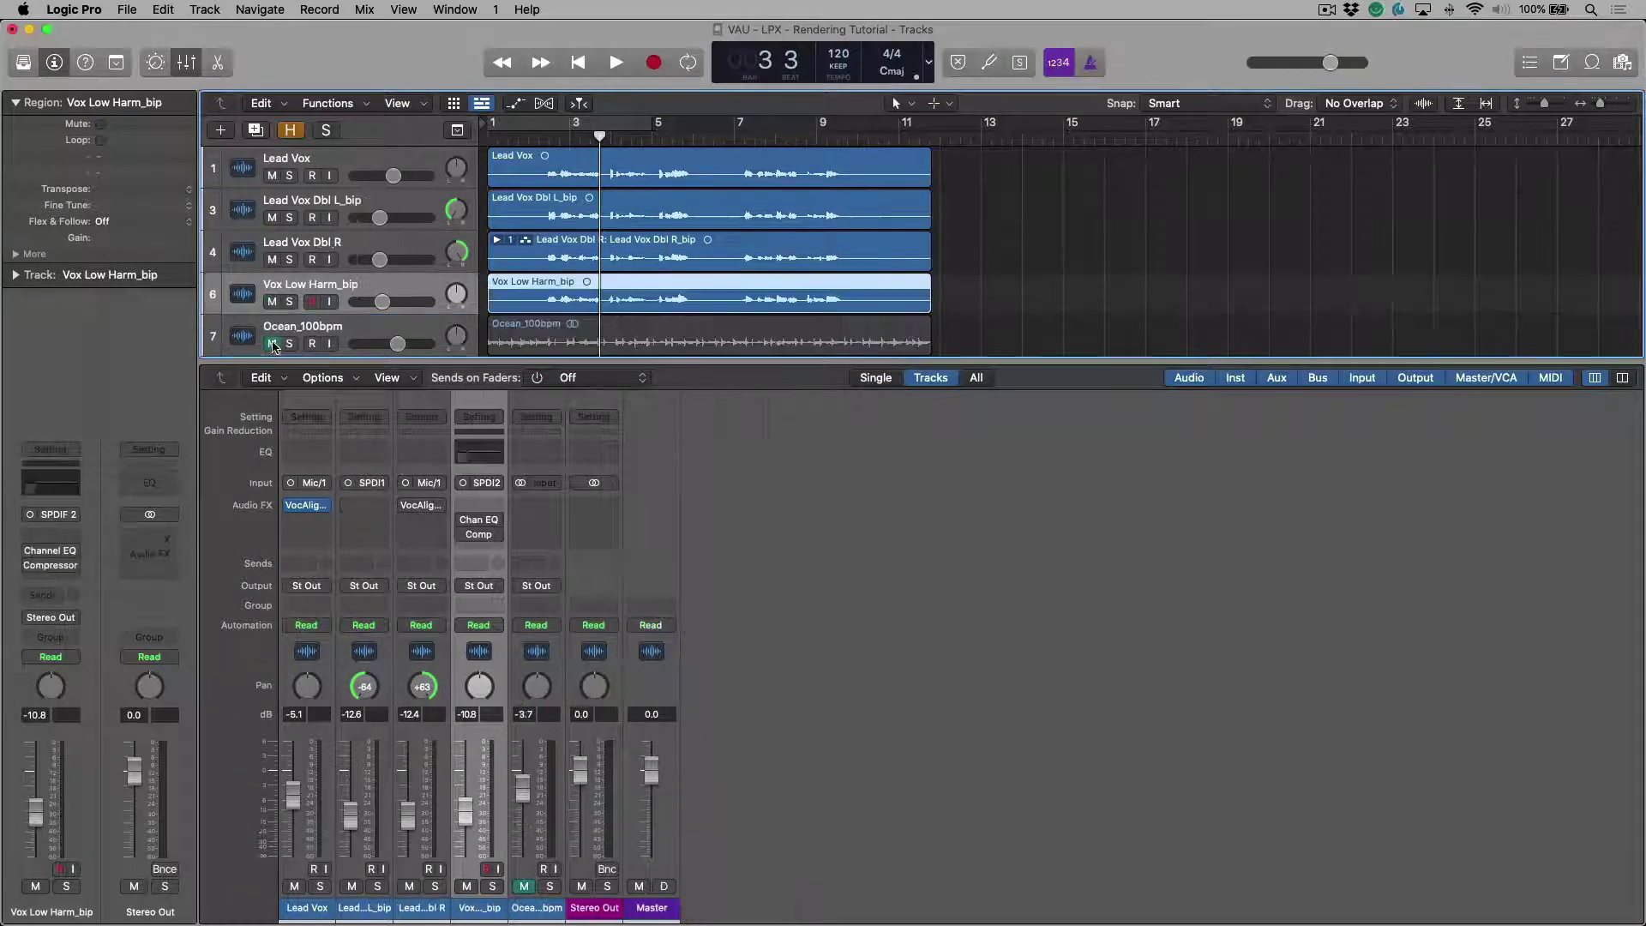
left_click(463, 536)
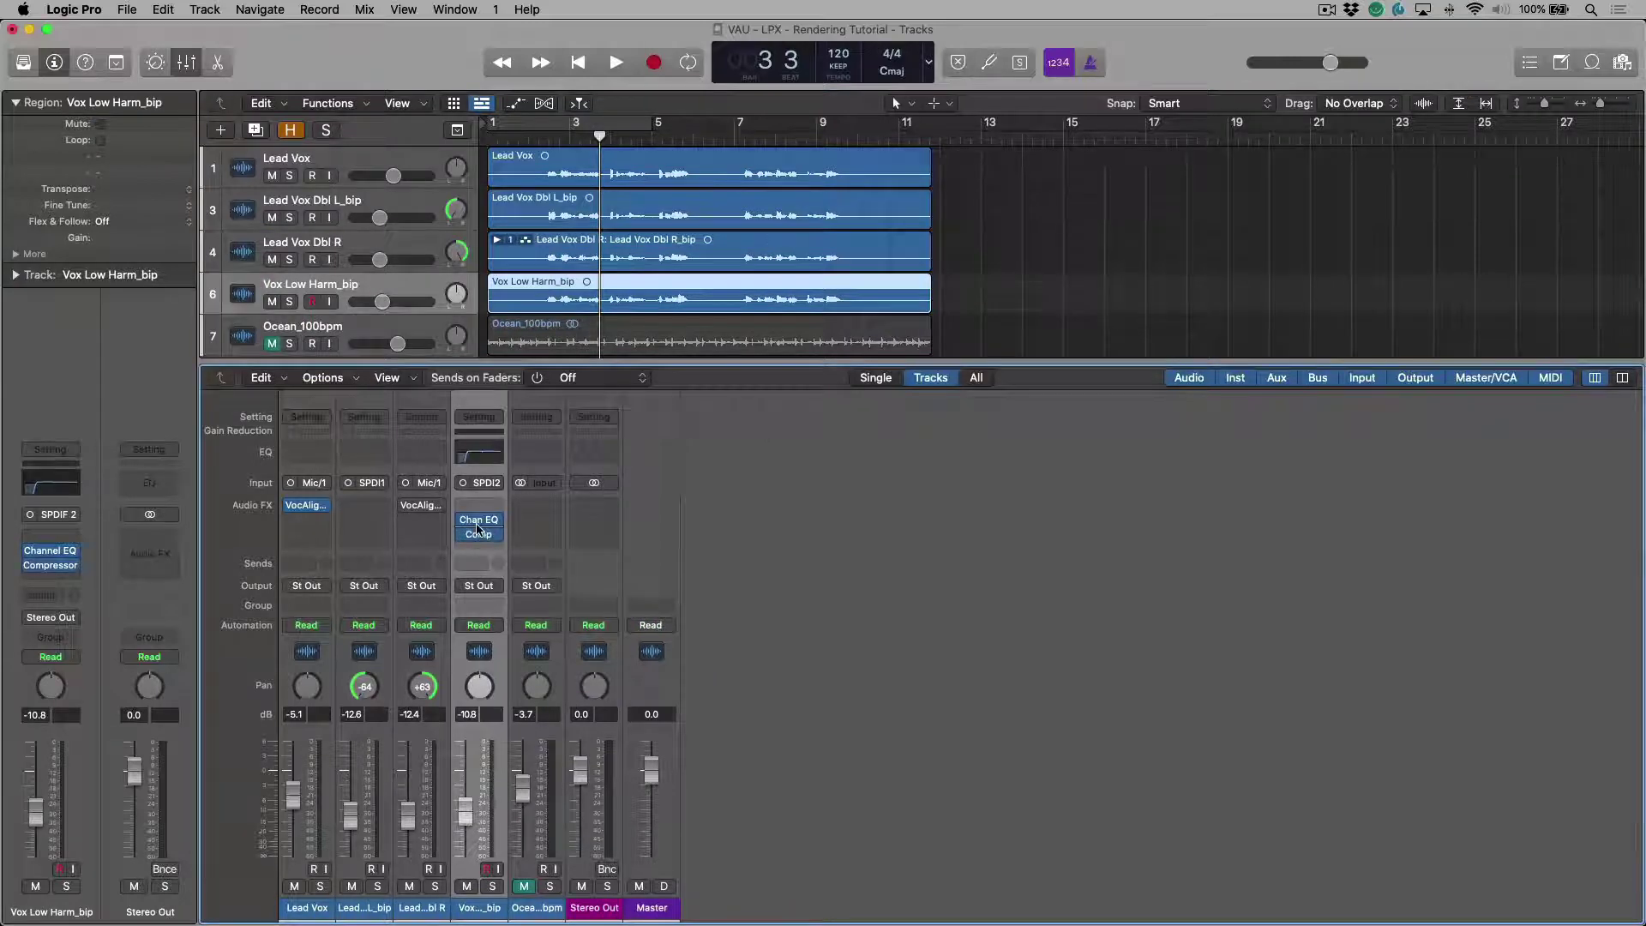
- Move the playhead near bar 2 and deactivate VocAlign on Lead Vox, followed by an undo
left_click(539, 130)
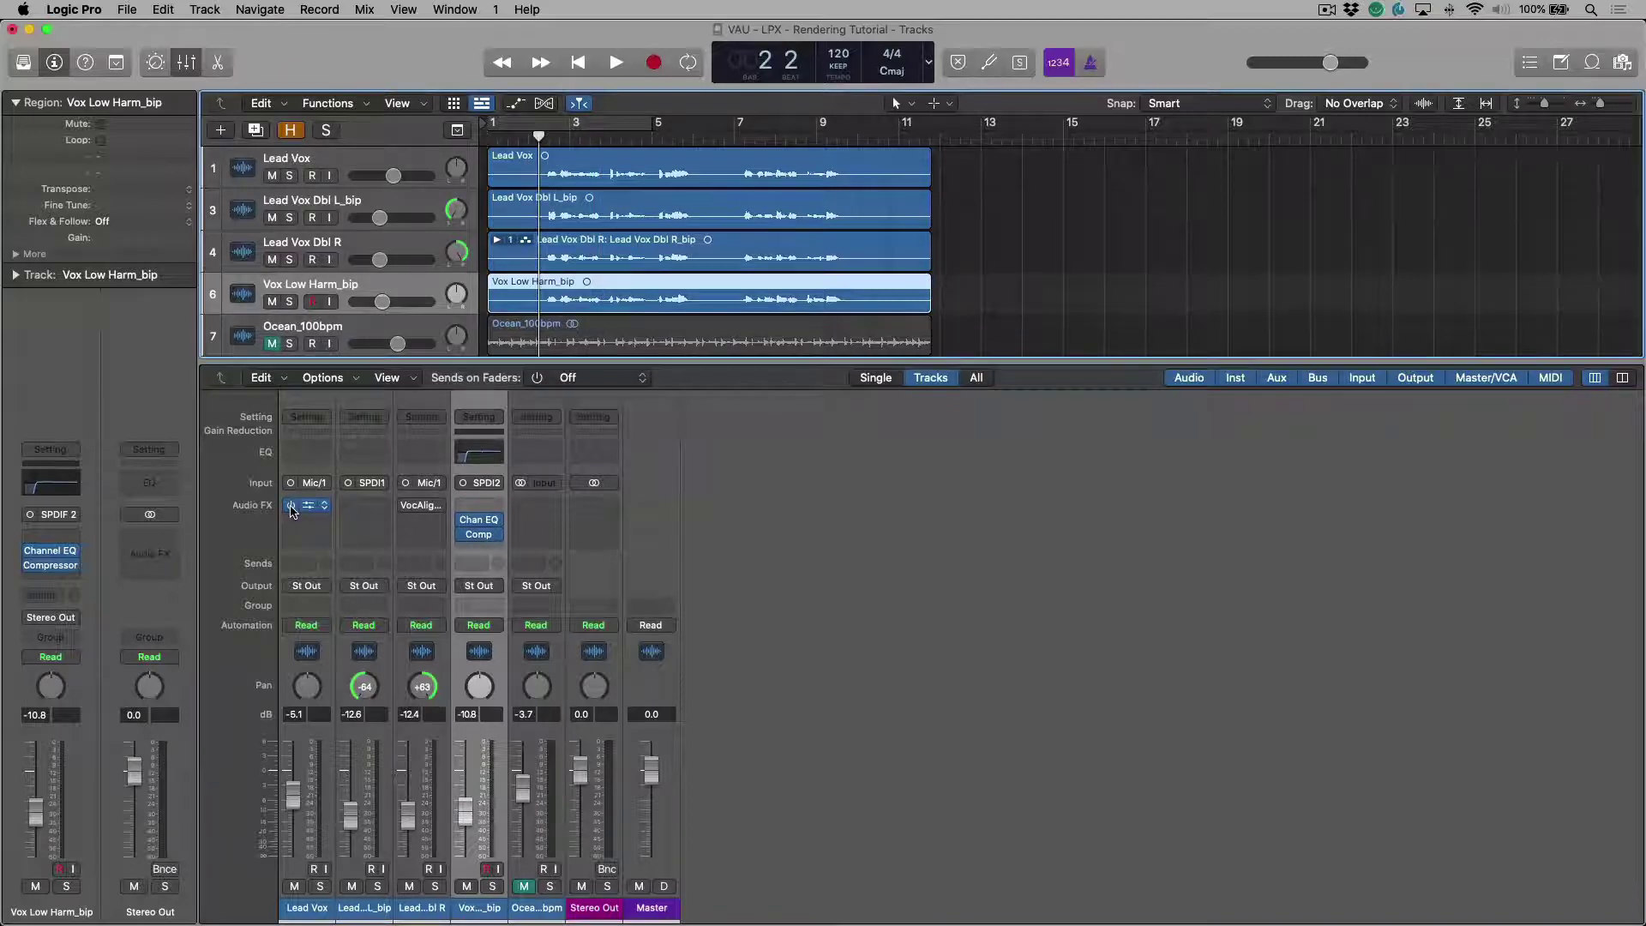
left_click(291, 508)
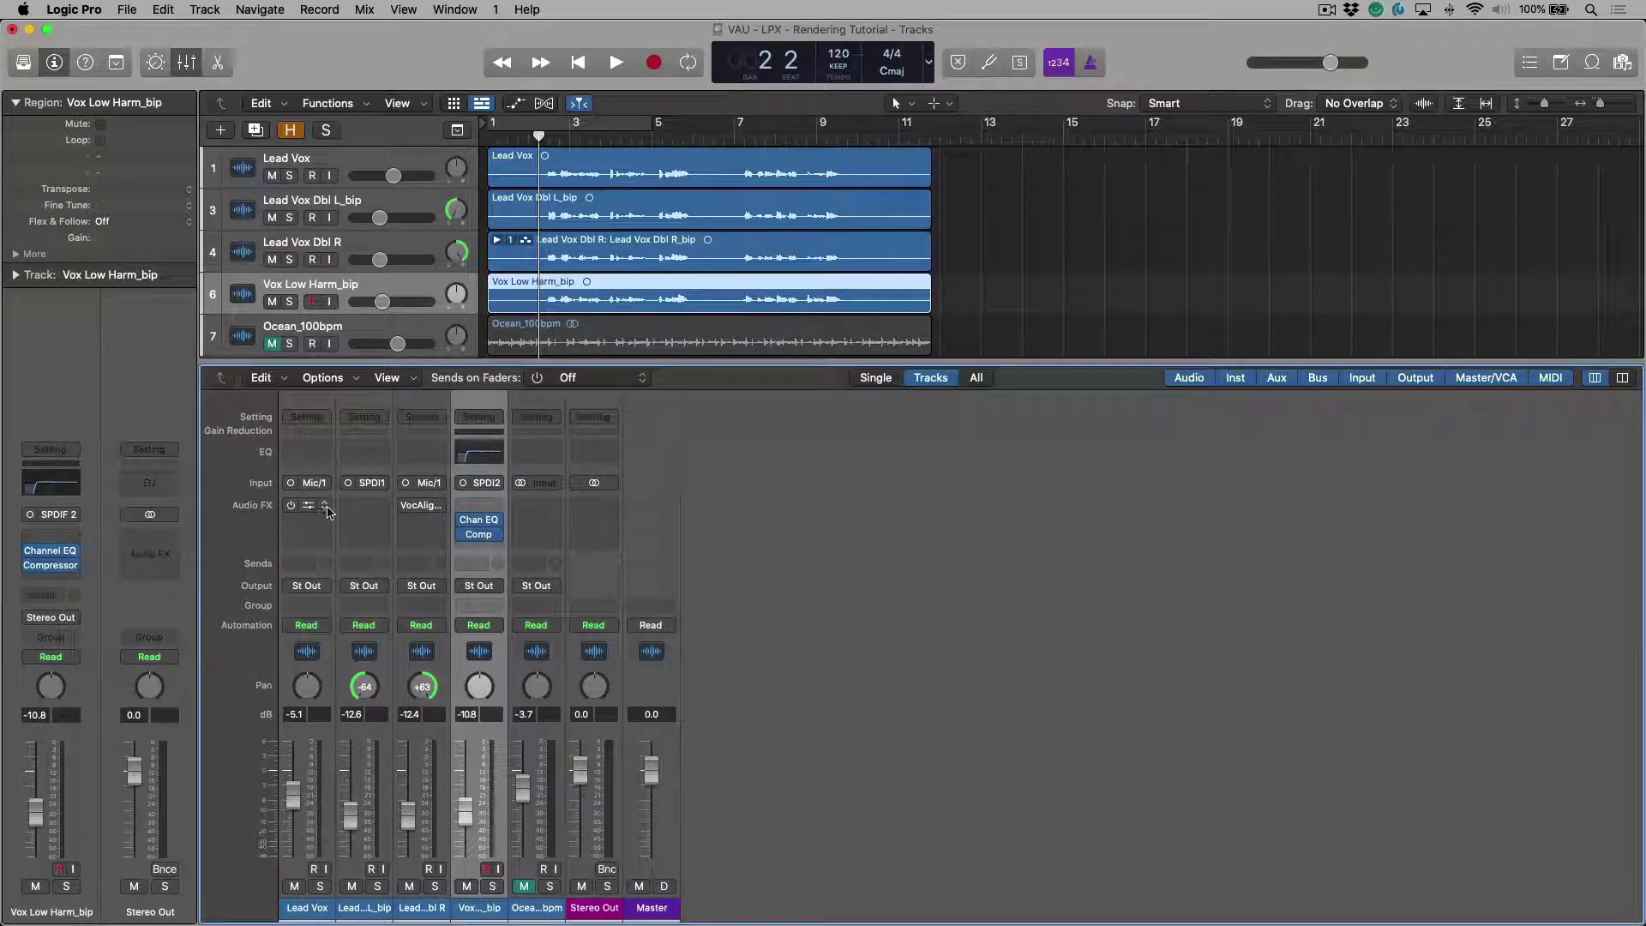
key("super+z")
- Start playback of the mix and unmute the Ocean_100bpm track while it plays
key("space")
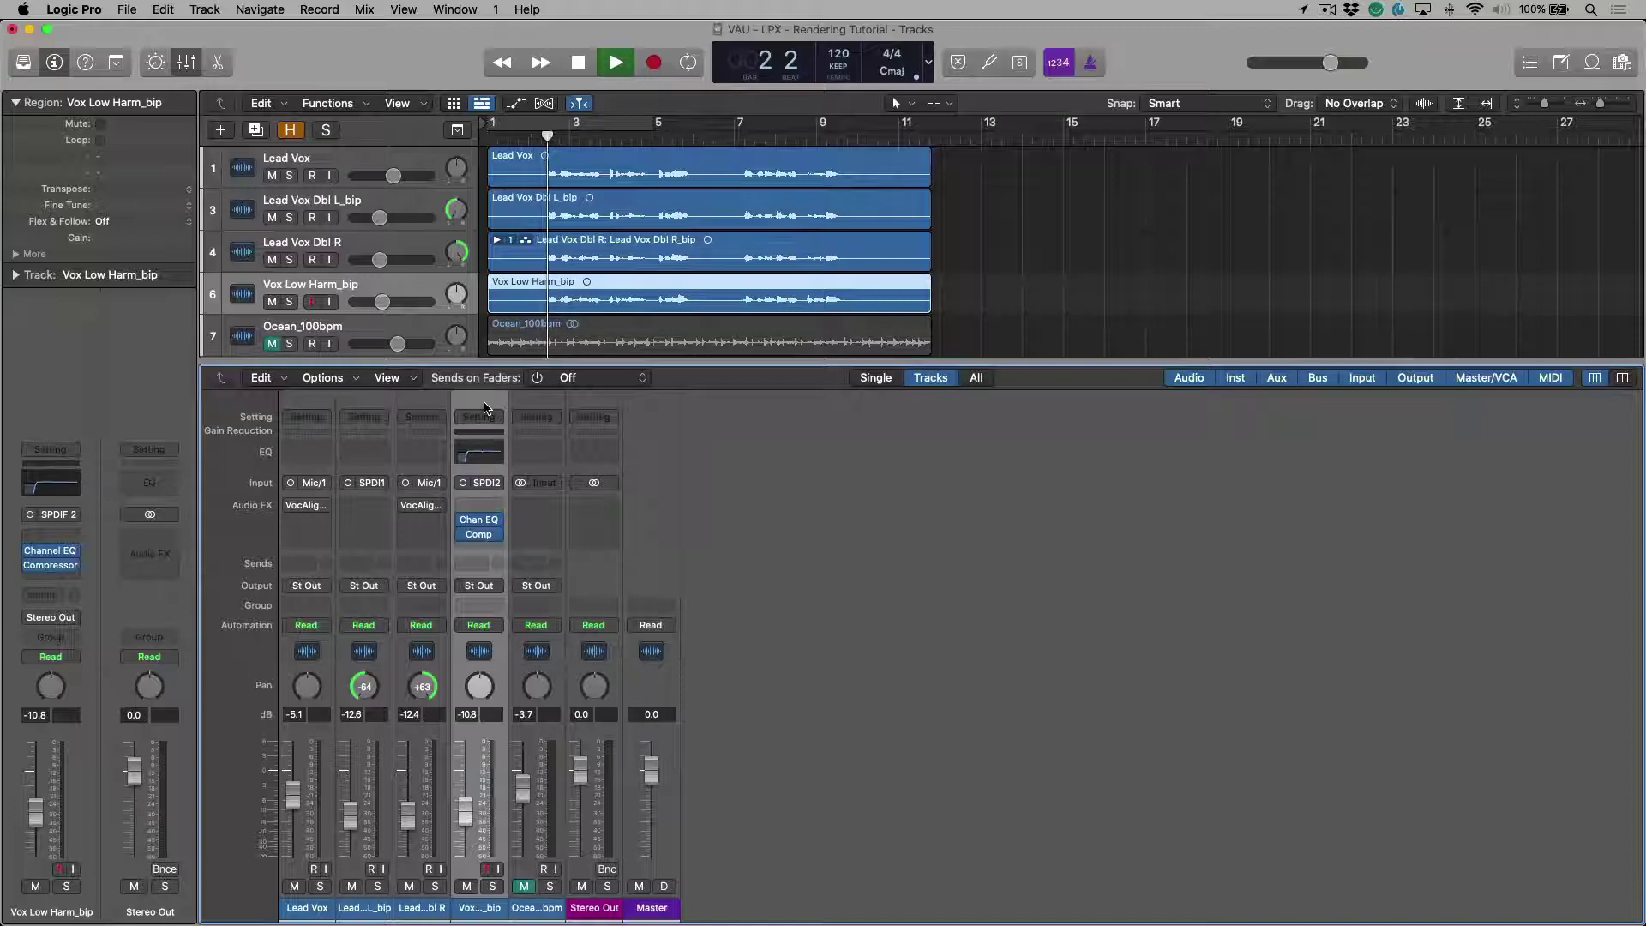
left_click(526, 887)
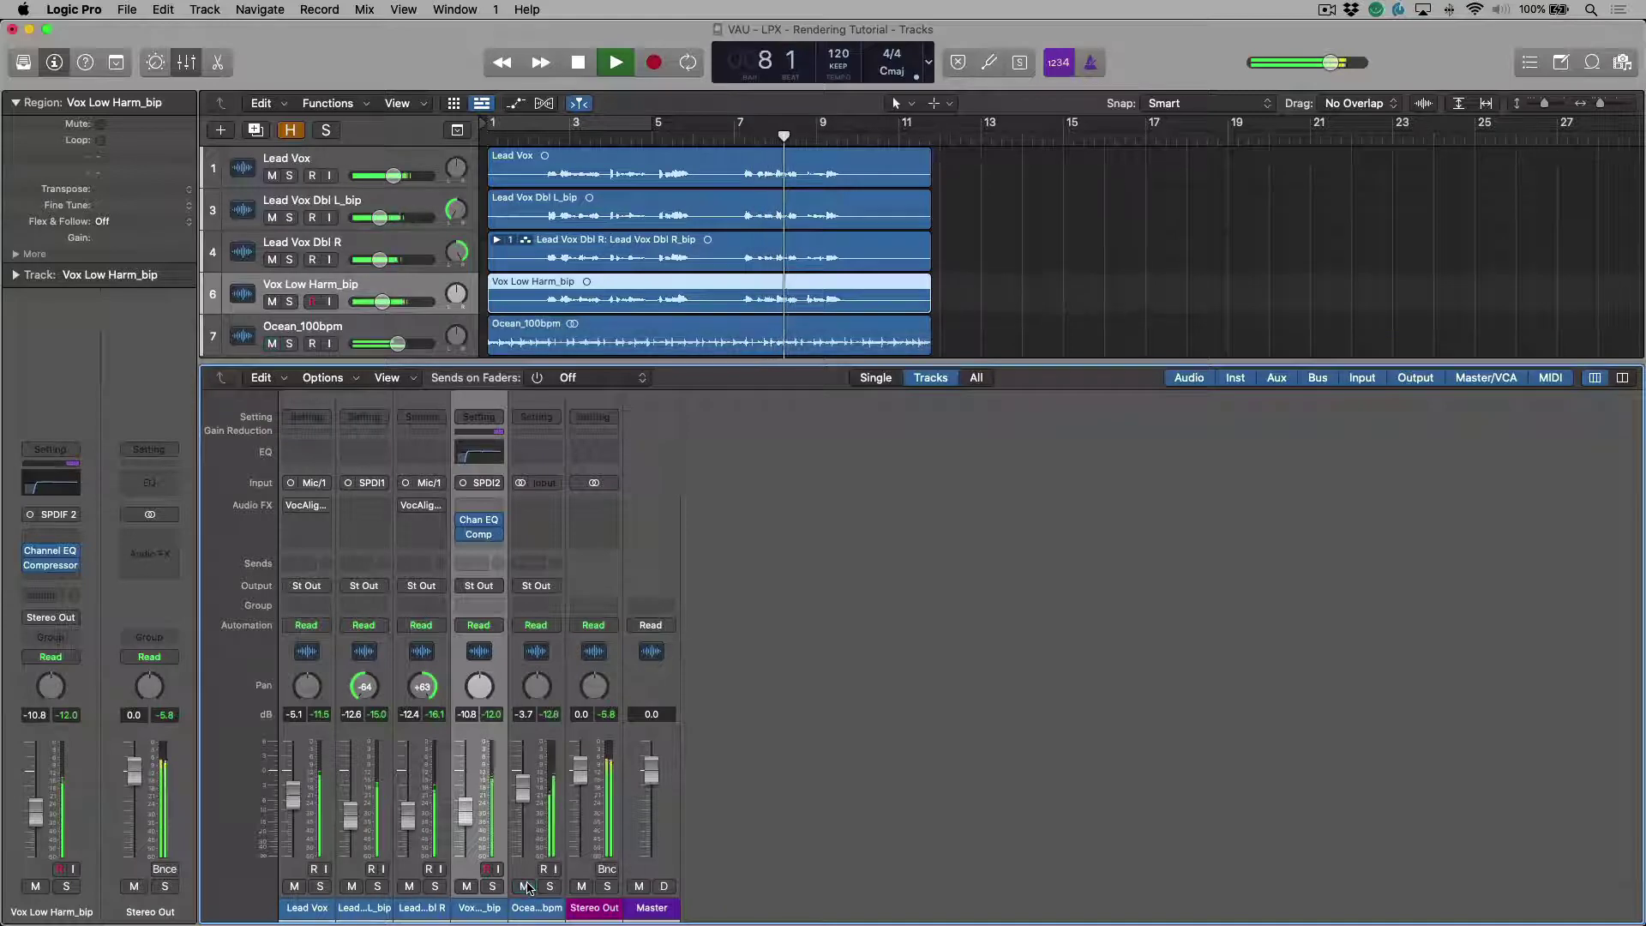